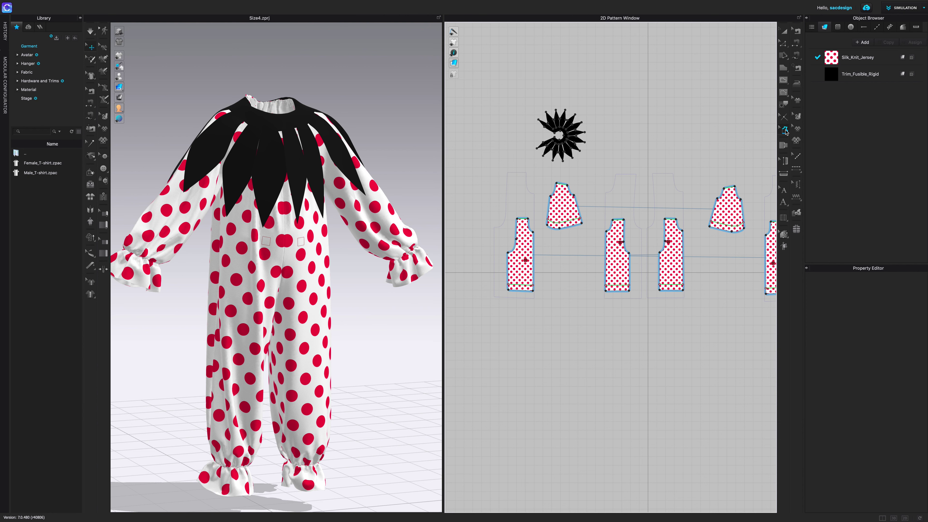
Step: Box-select every jumpsuit pattern piece plus the star collar and activate the Seam Allowance tool
scroll(543, 141, down, 5)
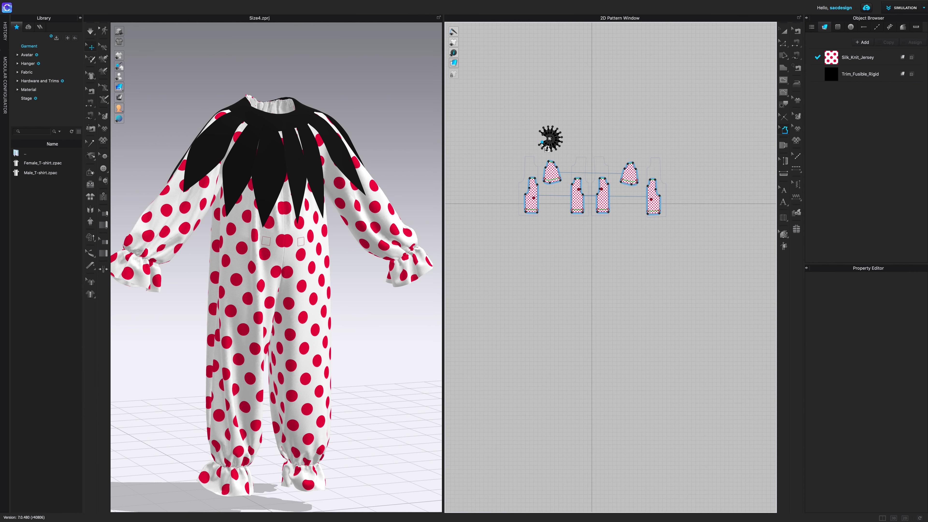
drag(508, 106, 685, 256)
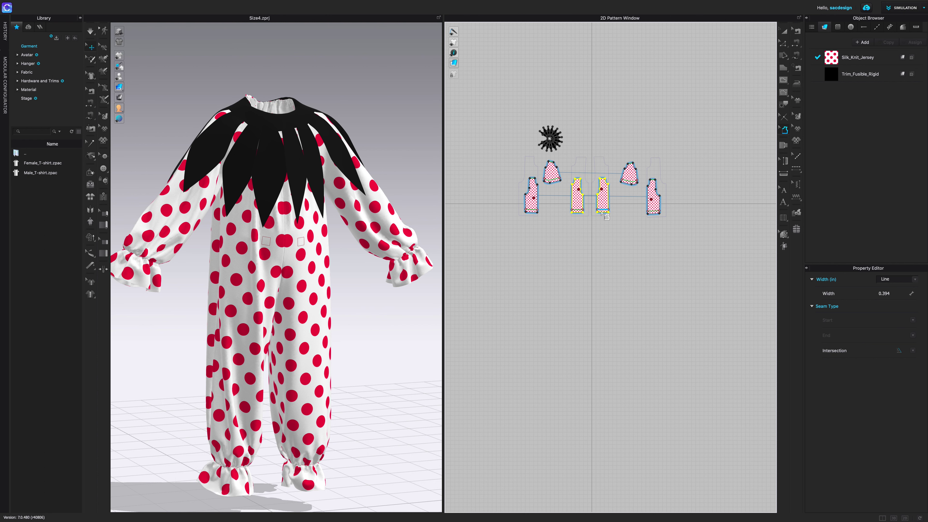
scroll(601, 217, up, 2)
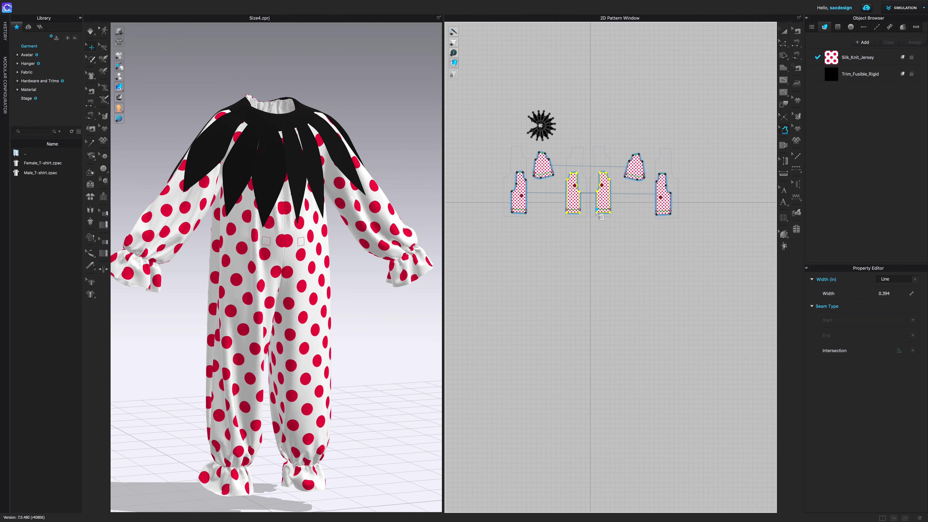
scroll(601, 216, up, 4)
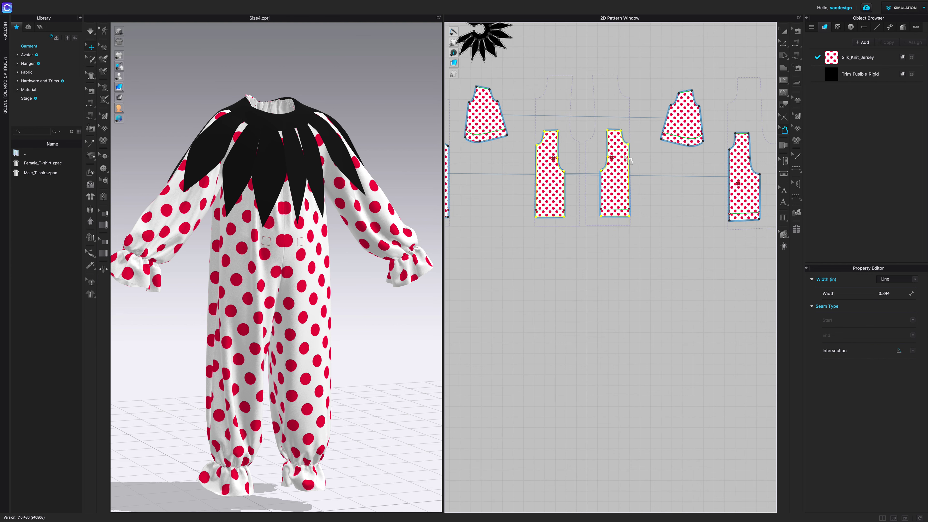
scroll(542, 178, down, 2)
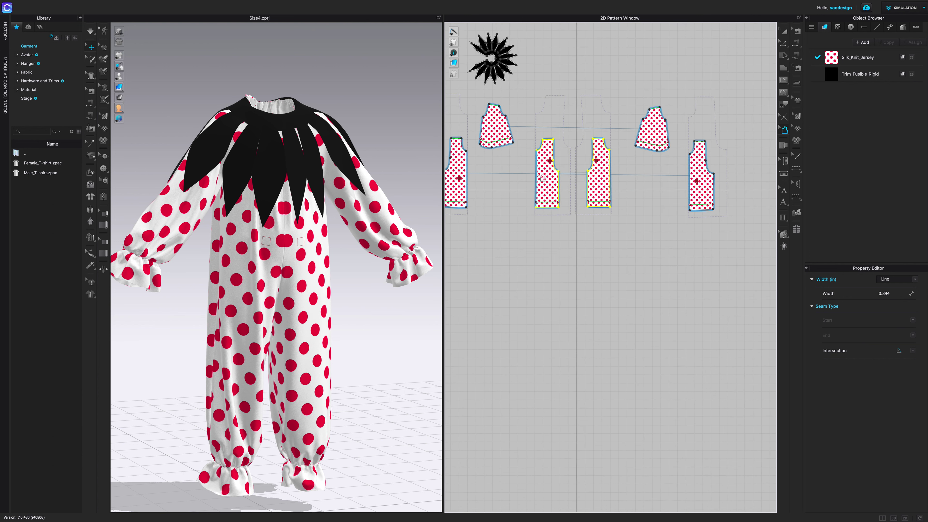
scroll(537, 176, down, 3)
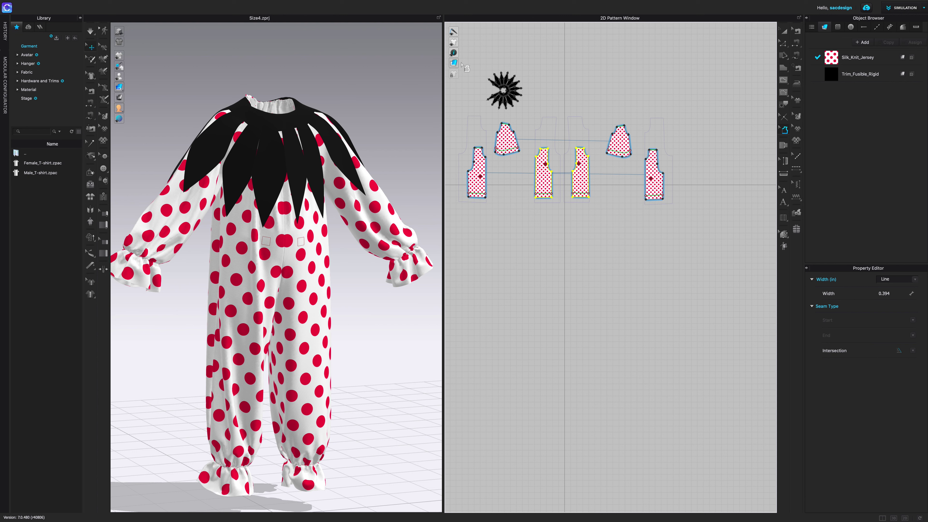
drag(462, 64, 688, 231)
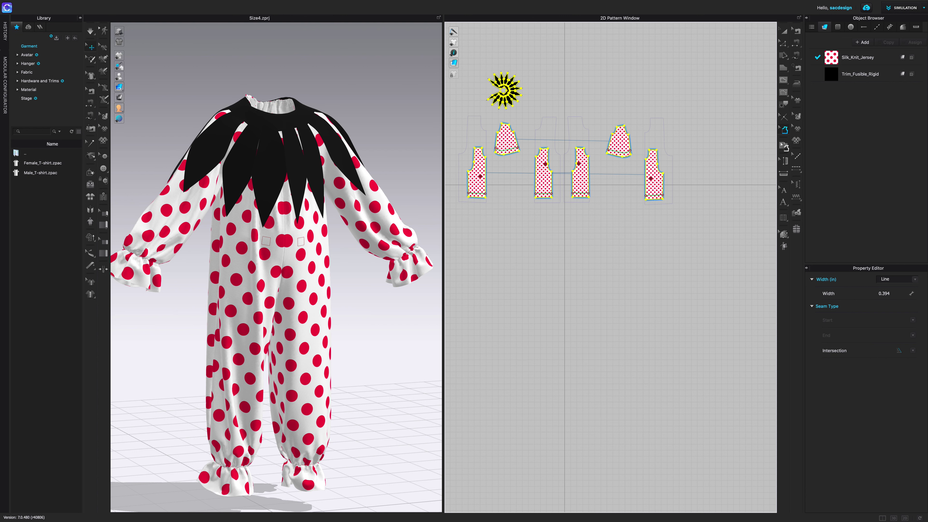
click(783, 130)
Step: Change the selected pieces' seam allowance width from 0.394 to 0.5 in
click(893, 292)
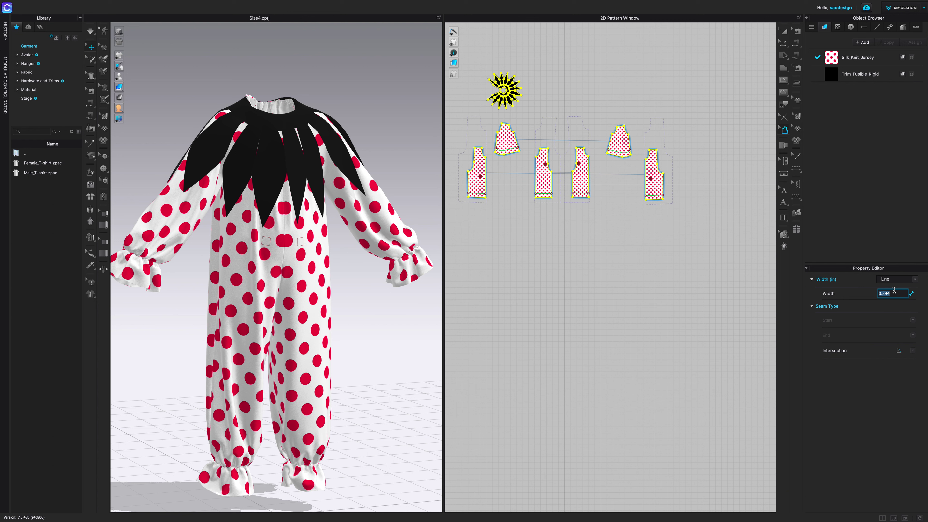
text(.5)
click(505, 117)
Step: Zoom into the trapezoid piece and toggle the seam allowance display off and on to check it
scroll(540, 137, up, 6)
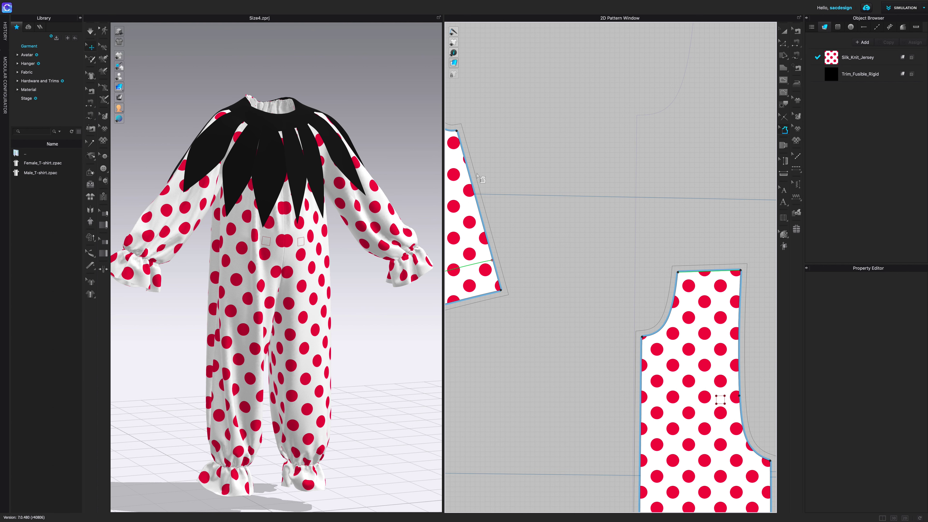
middle_drag(478, 176, 586, 207)
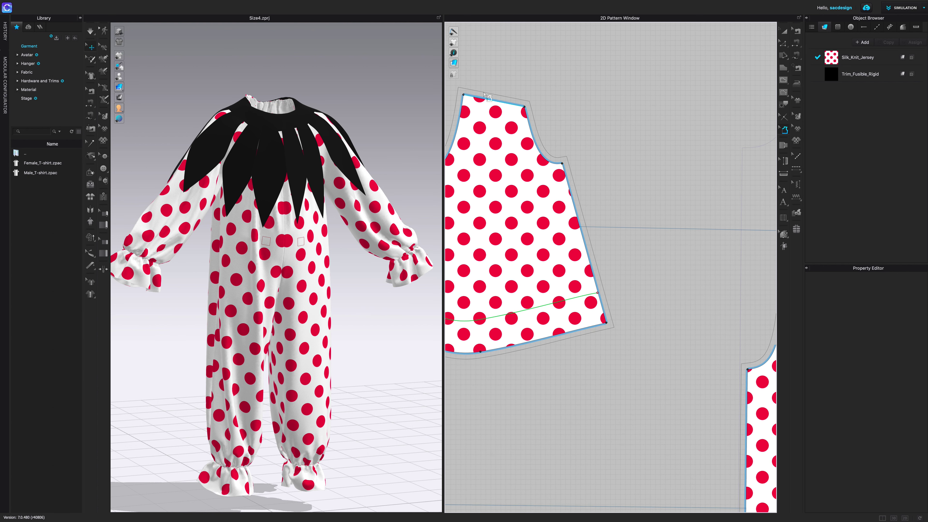
mouse_move(455, 42)
click(784, 32)
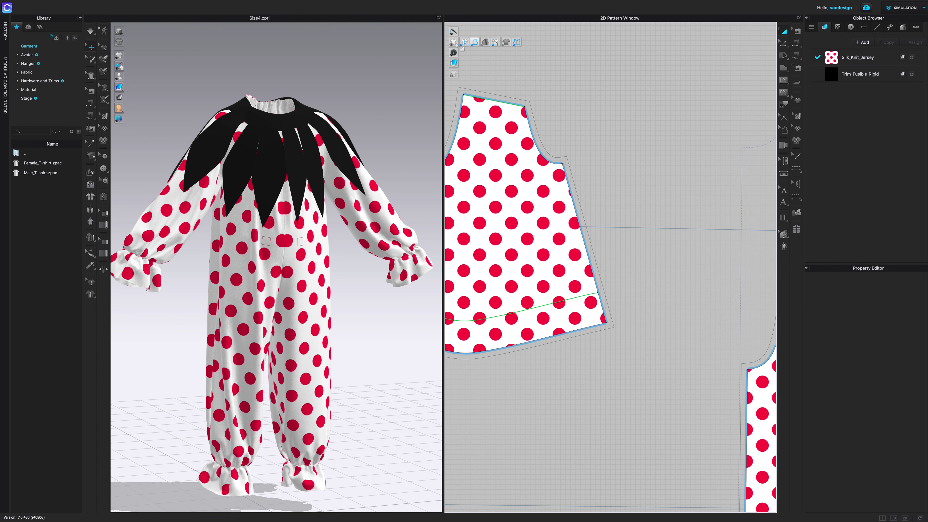
click(475, 42)
click(479, 44)
scroll(632, 179, down, 2)
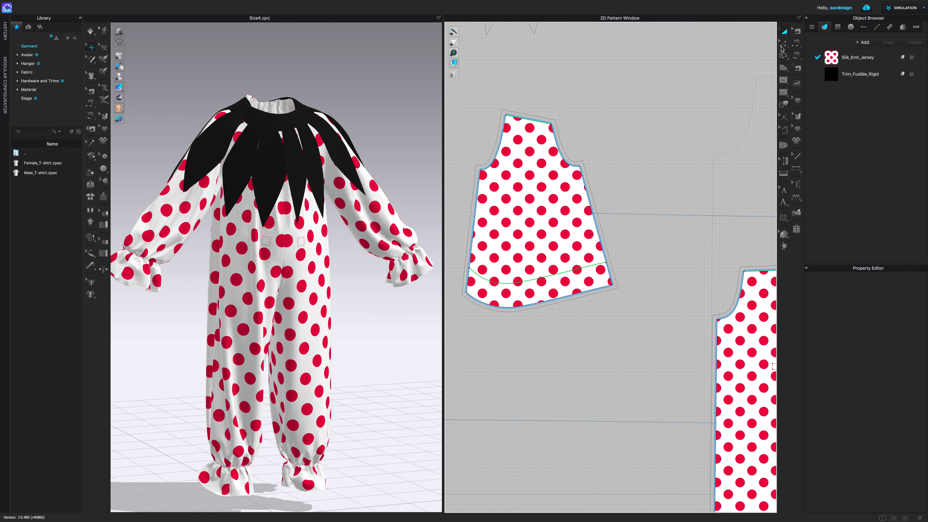
Step: Set the trapezoid piece's hem edges, including the curved part, to a 1.000 in seam allowance
click(786, 130)
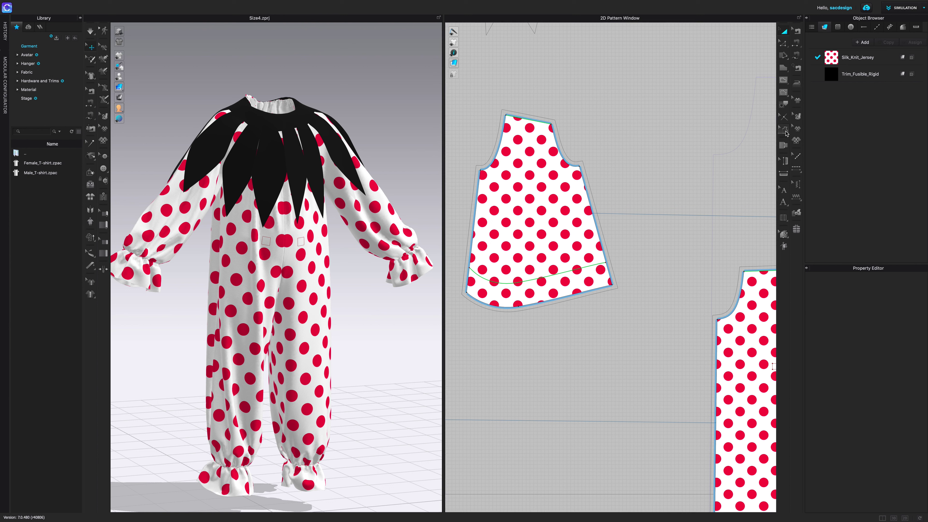
click(558, 299)
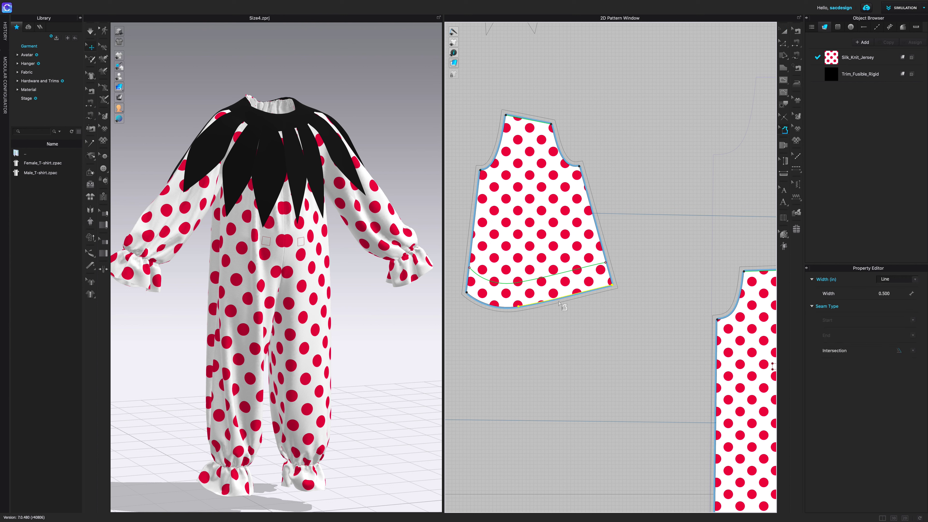
shift+click(505, 308)
click(890, 294)
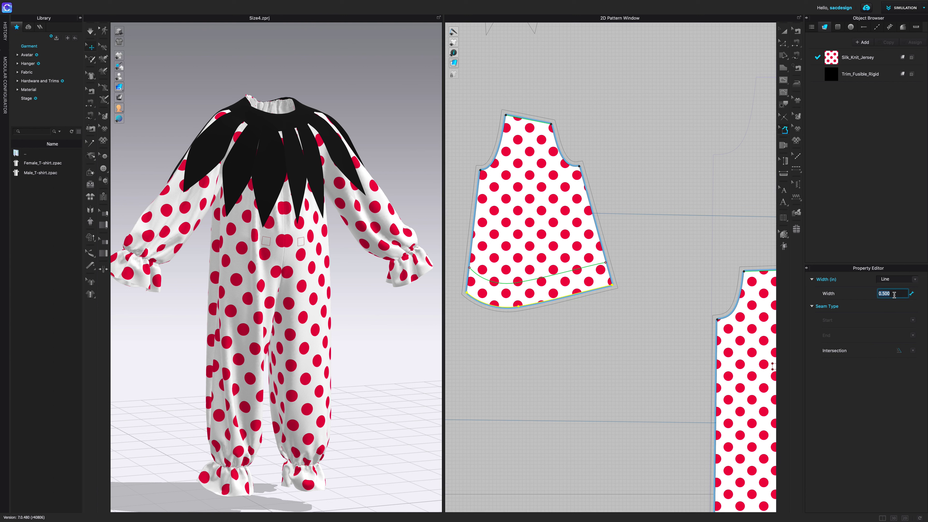
text(1)
key(Return)
click(482, 338)
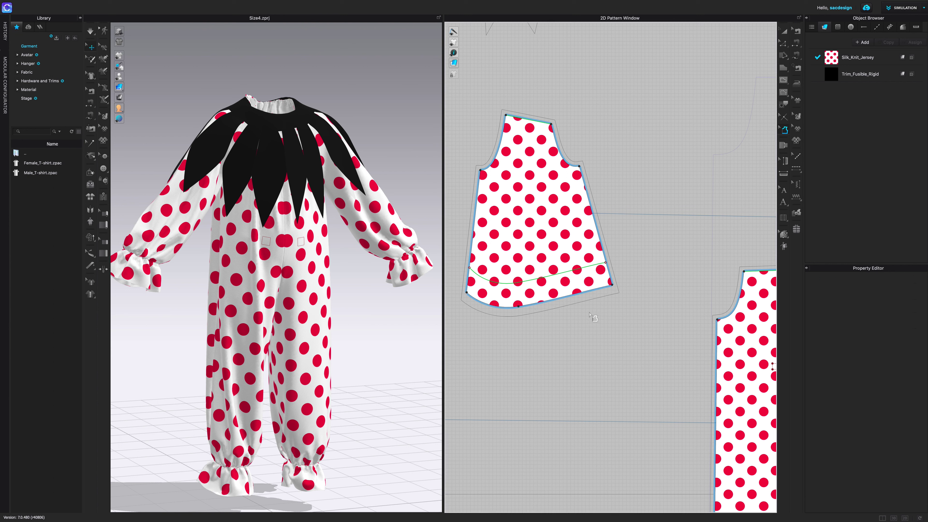
Step: Give the bottom hems of the left and middle tall pieces a 1.000 in seam allowance
scroll(642, 295, down, 5)
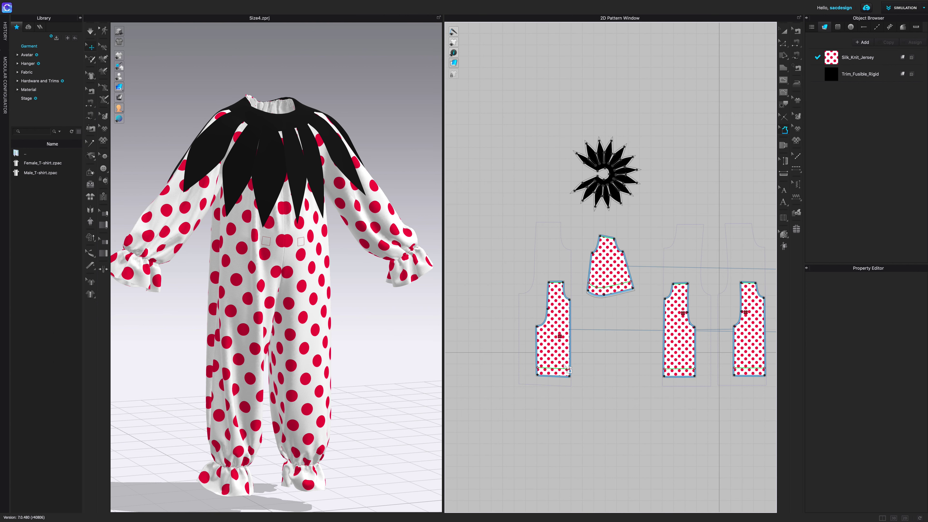
click(558, 377)
shift+click(676, 377)
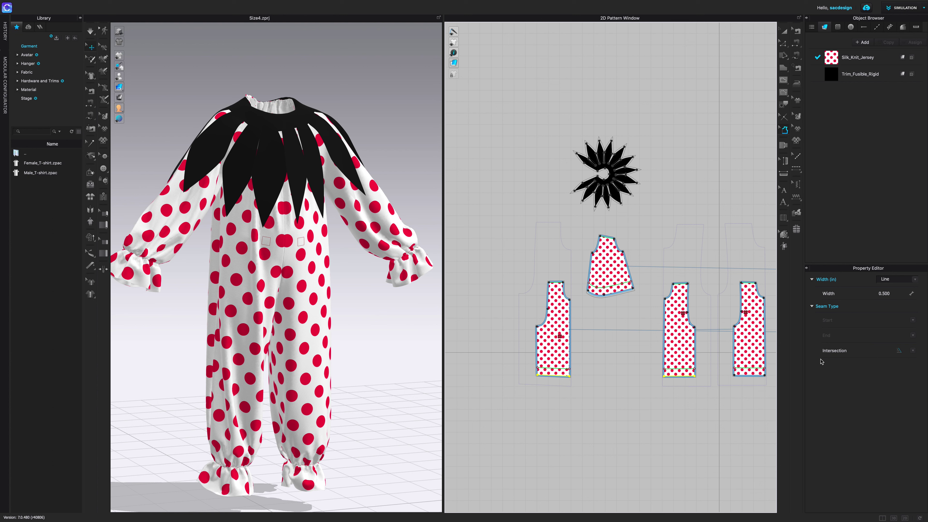
click(884, 293)
key(BackSpace)
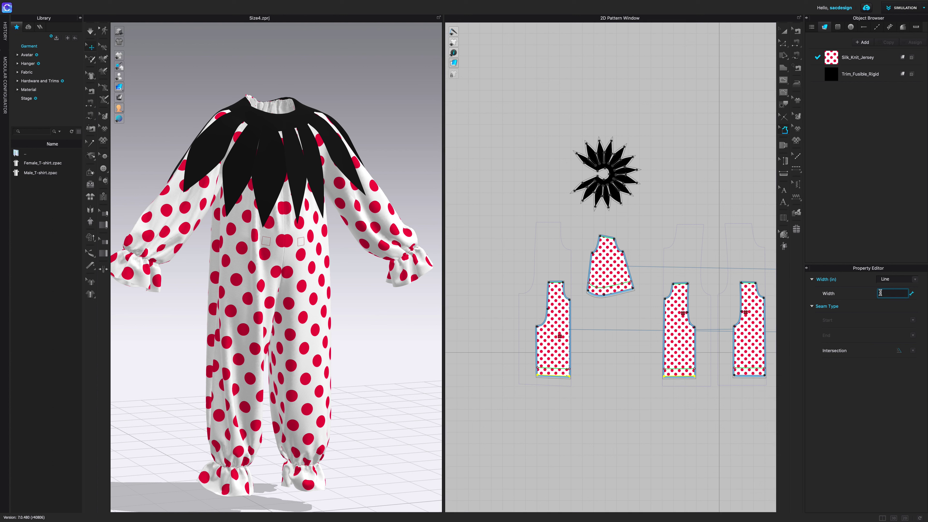
text(1)
key(Return)
scroll(667, 322, down, 3)
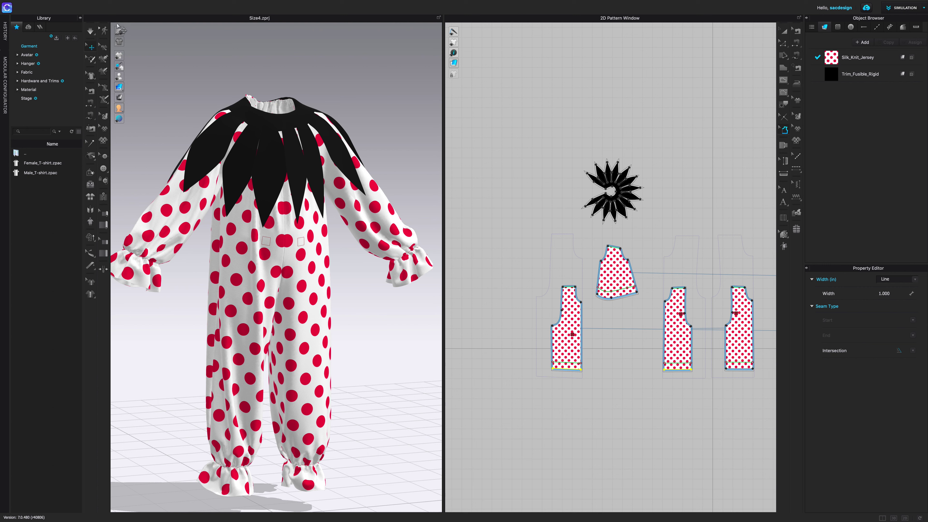
Step: Export the pattern via File > Export > Adobe (PDF), saving it under the name ClownToPR
mouse_move(34, 3)
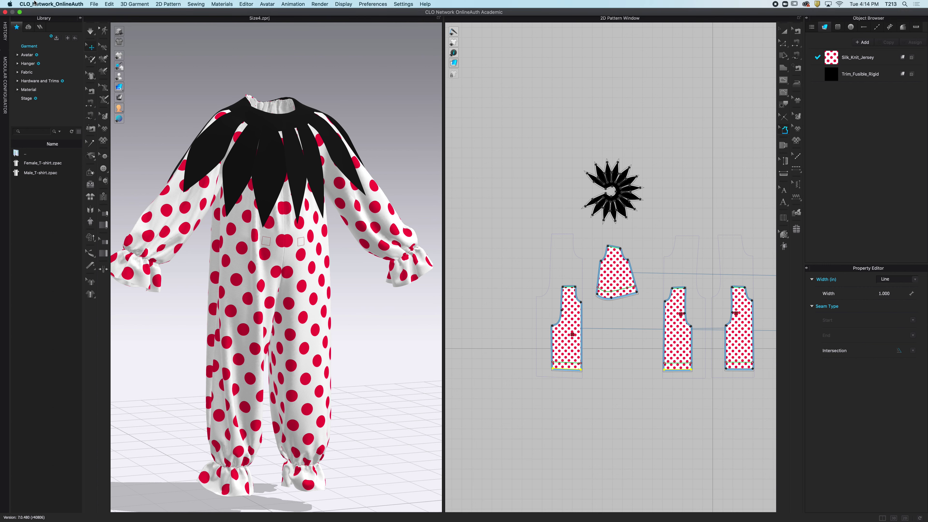
click(94, 4)
mouse_move(146, 83)
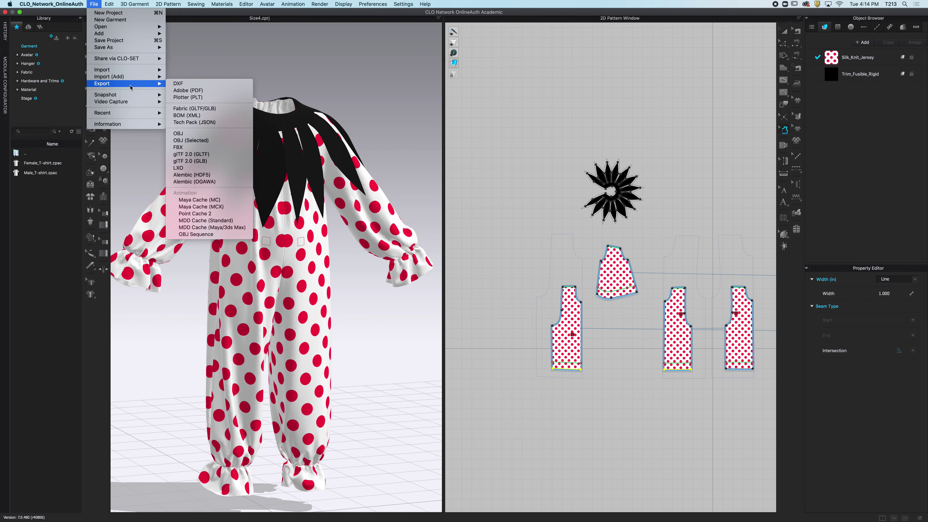
click(192, 91)
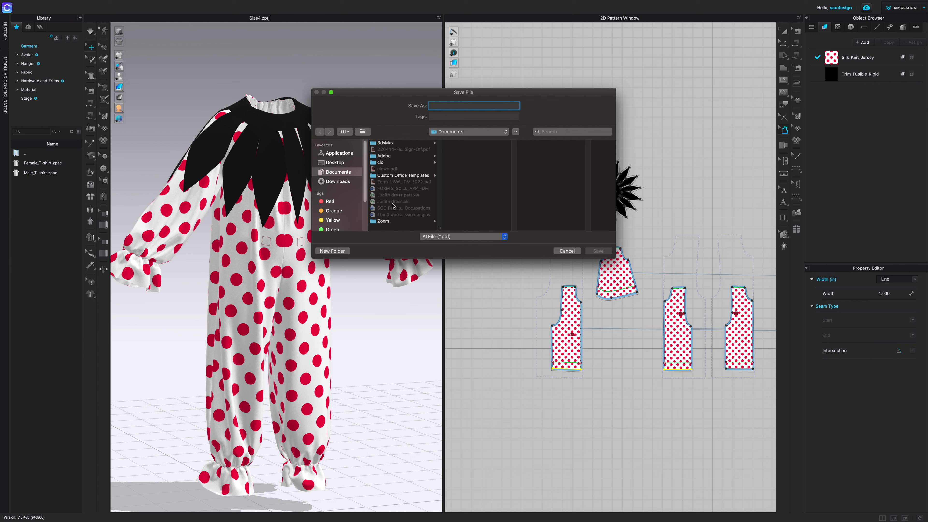
text(ClownToPRint)
click(609, 252)
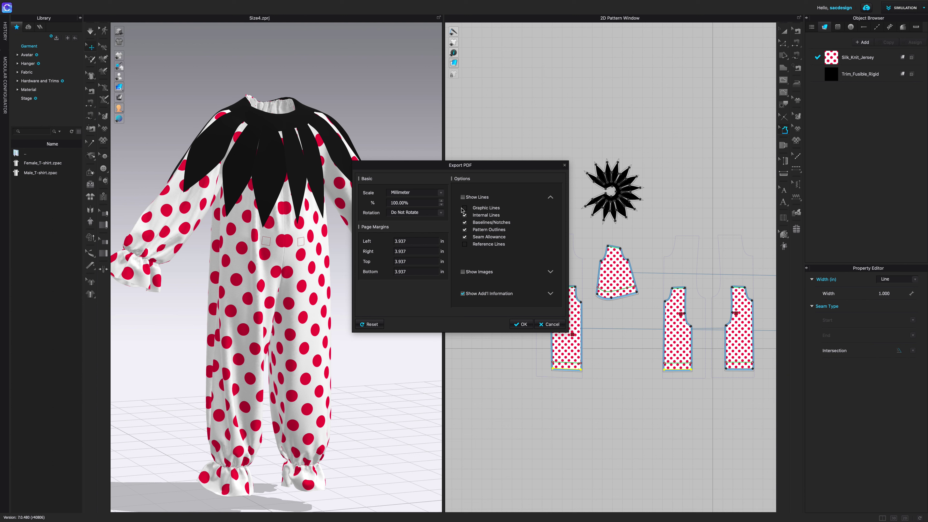
Step: Include lines and images, and exclude baselines/notches, reference lines, fabric texture and graphics
click(462, 196)
click(464, 222)
click(465, 244)
click(462, 271)
click(550, 273)
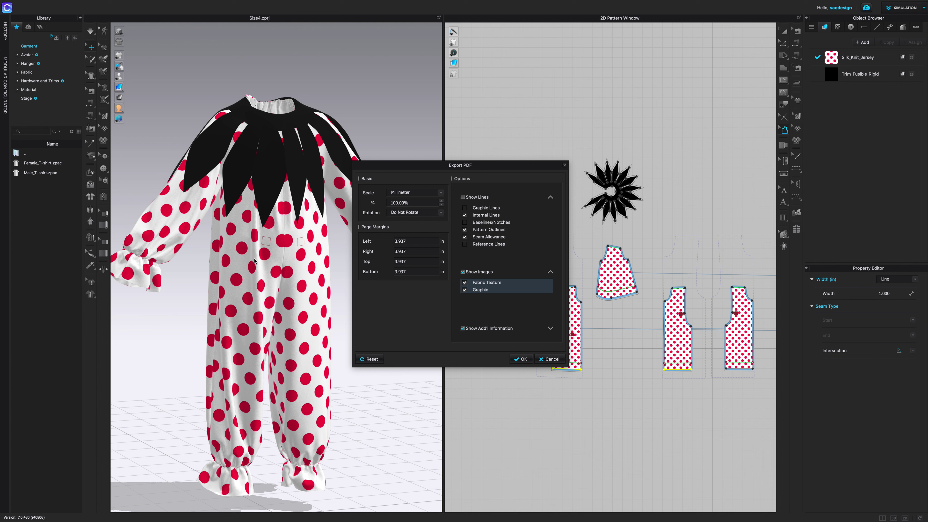
click(465, 282)
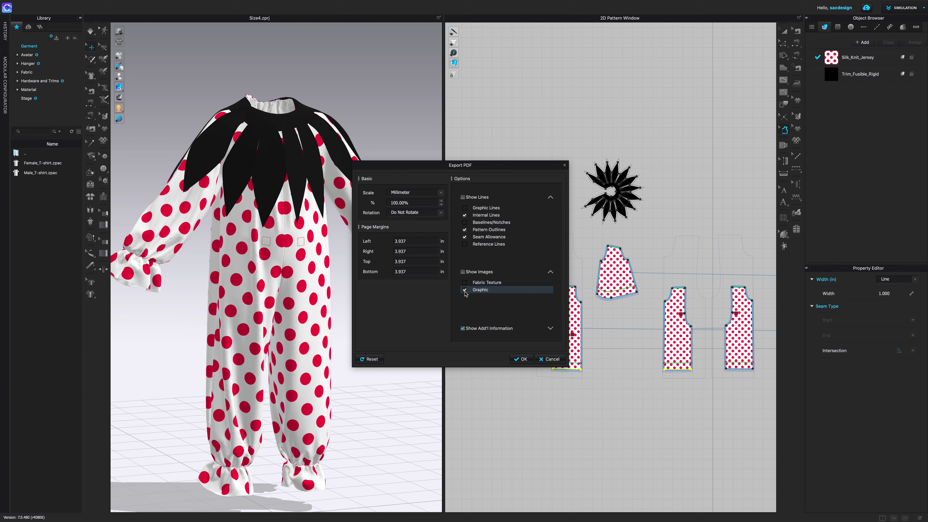
click(465, 290)
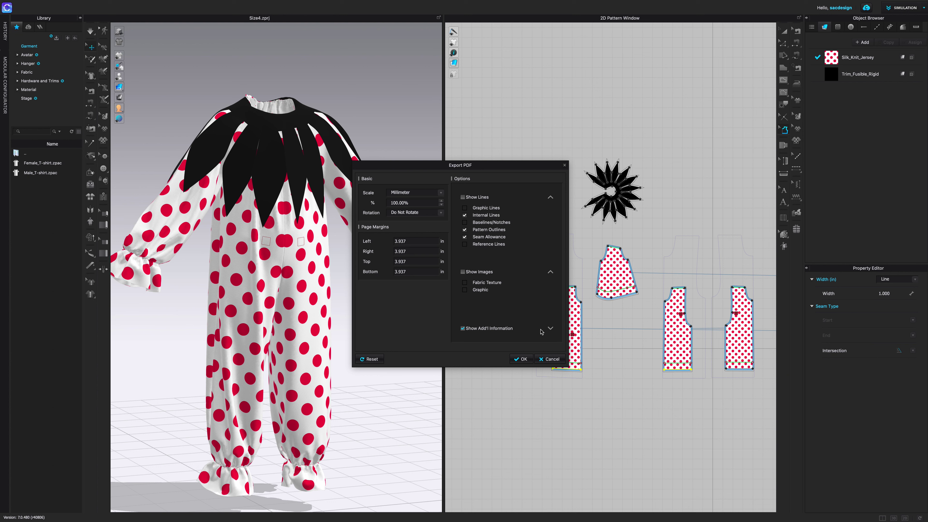
Step: Keep Buttons/Buttonholes enabled under Show Add'l Information and confirm the ClownToPRint.pdf export
click(550, 328)
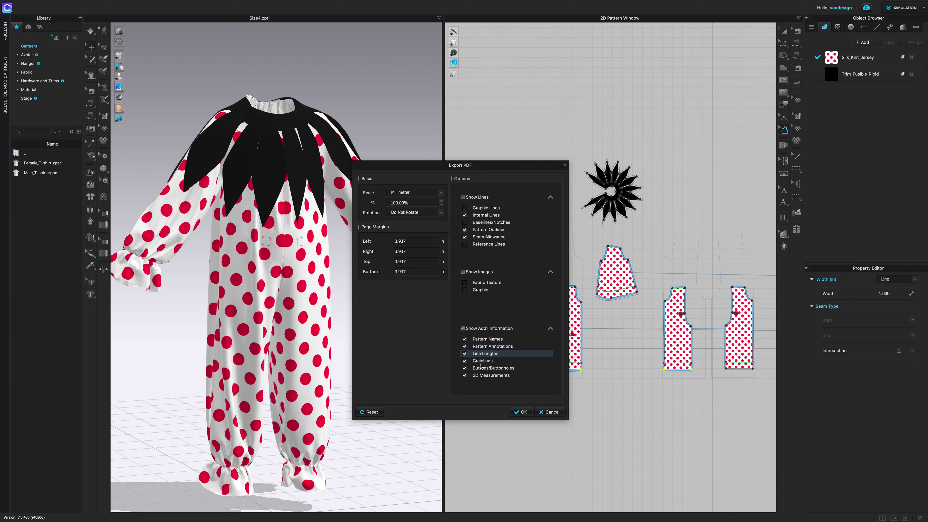
click(464, 370)
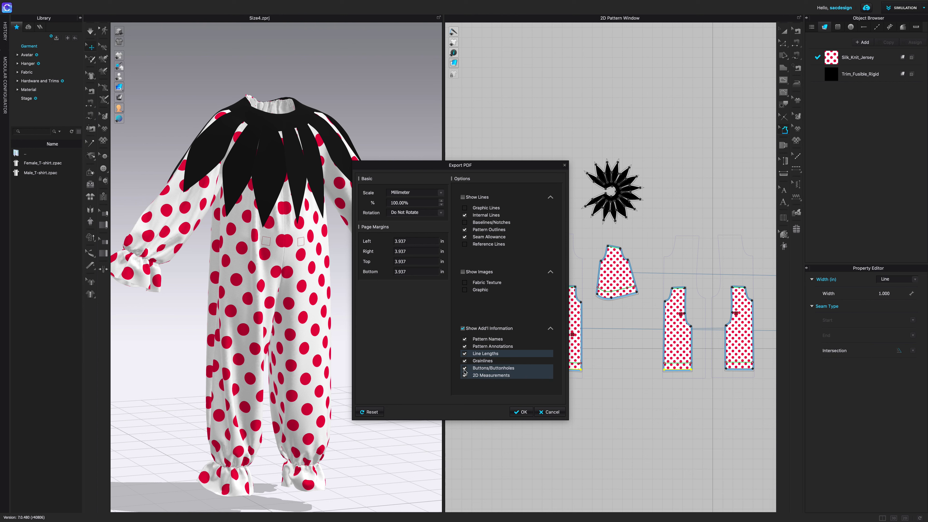
click(465, 369)
click(521, 412)
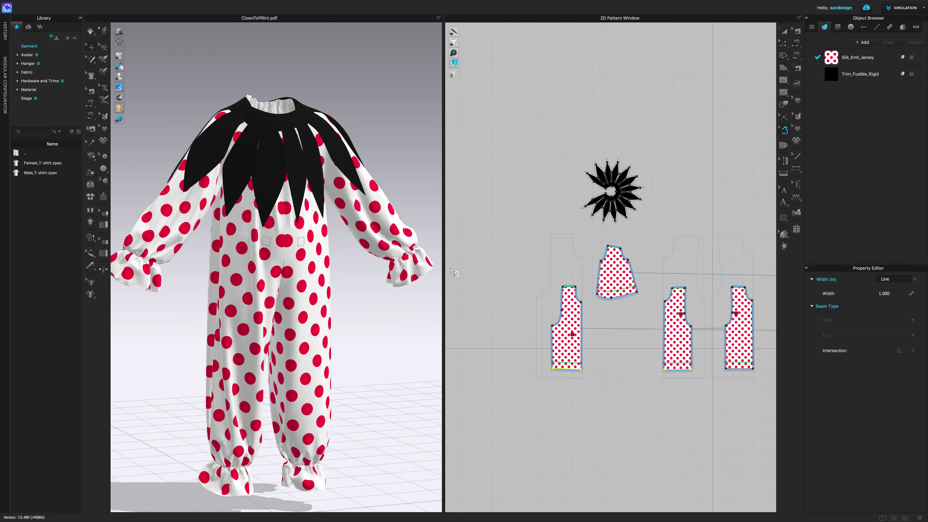
Step: Exit CLO full screen and select ClownToPRint.pdf in Finder's Documents folder
mouse_move(51, 3)
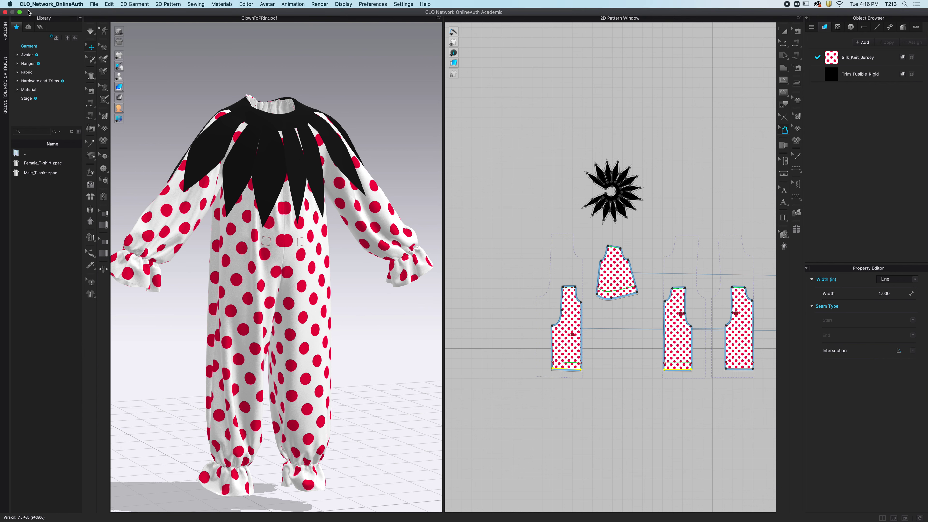
click(20, 13)
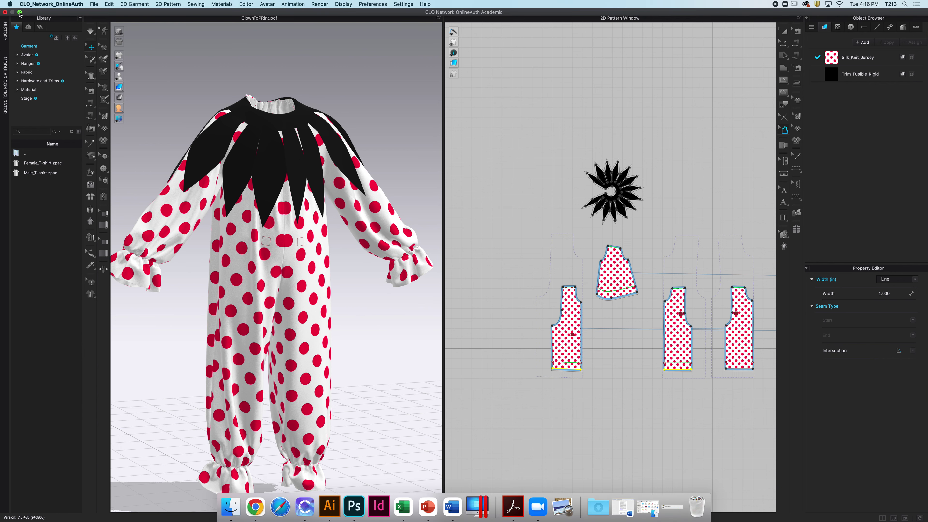
click(231, 507)
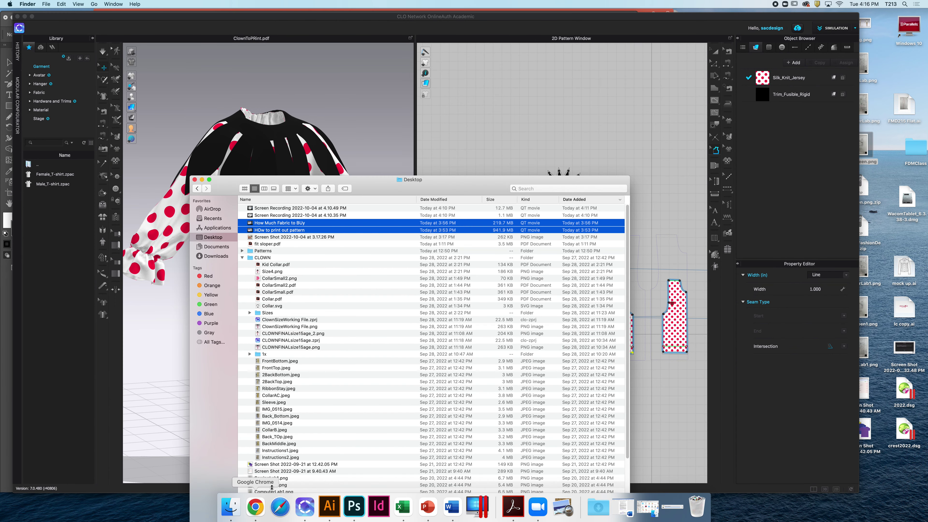
click(215, 247)
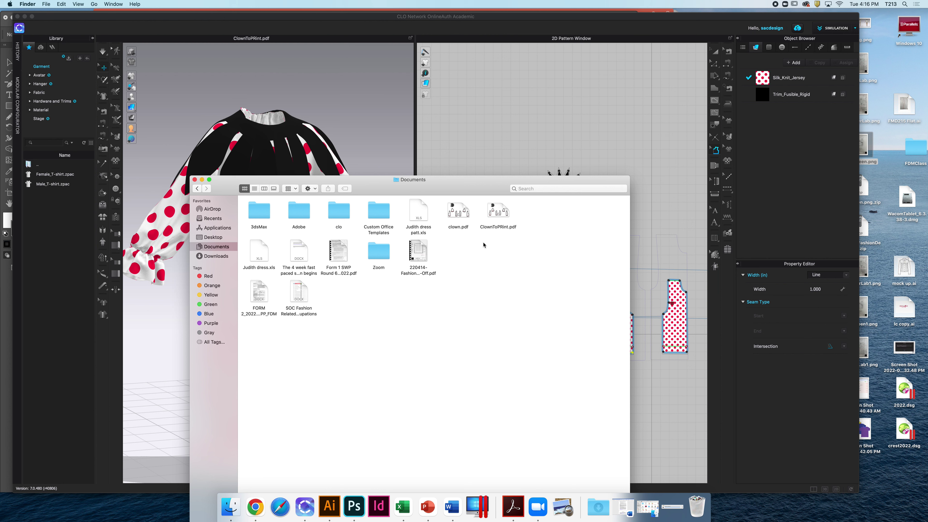
click(506, 230)
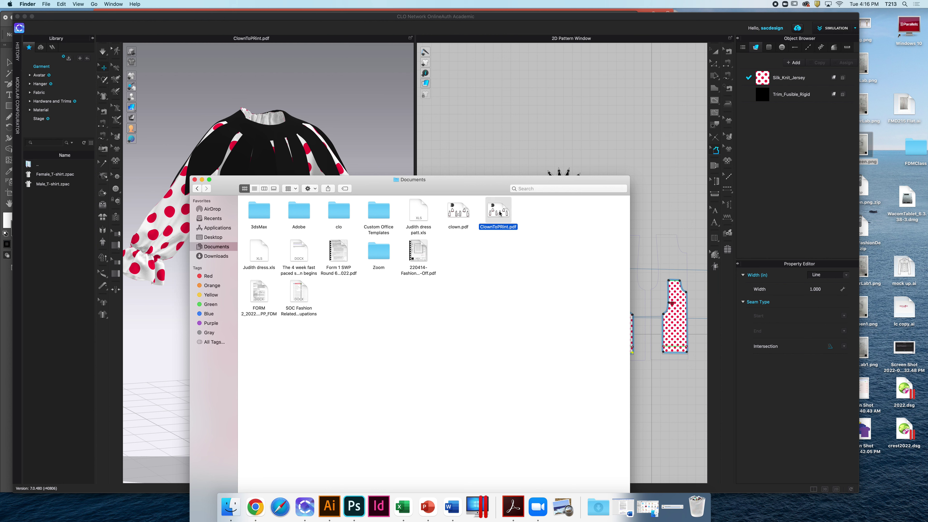
Step: Open ClownToPRint.pdf in Chrome, check its print settings, cancel, and return to Finder
drag(500, 216, 255, 512)
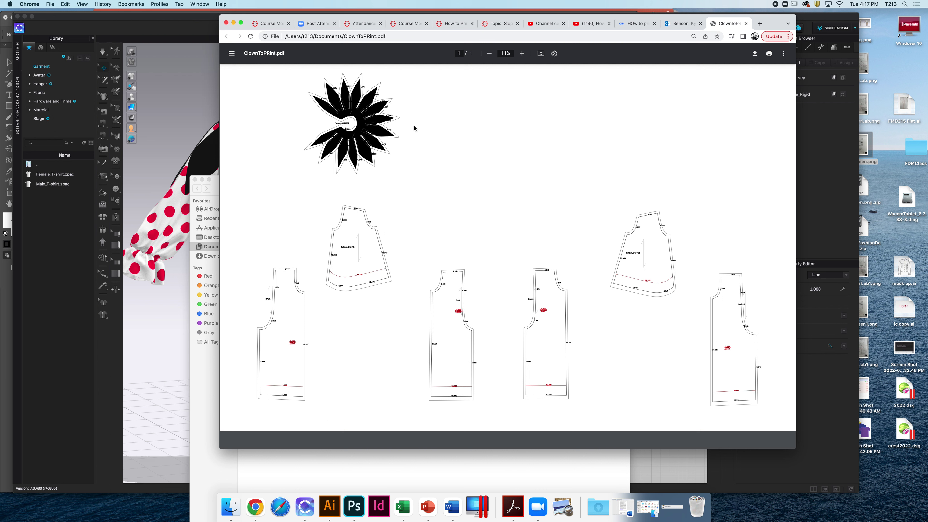
key(super+p)
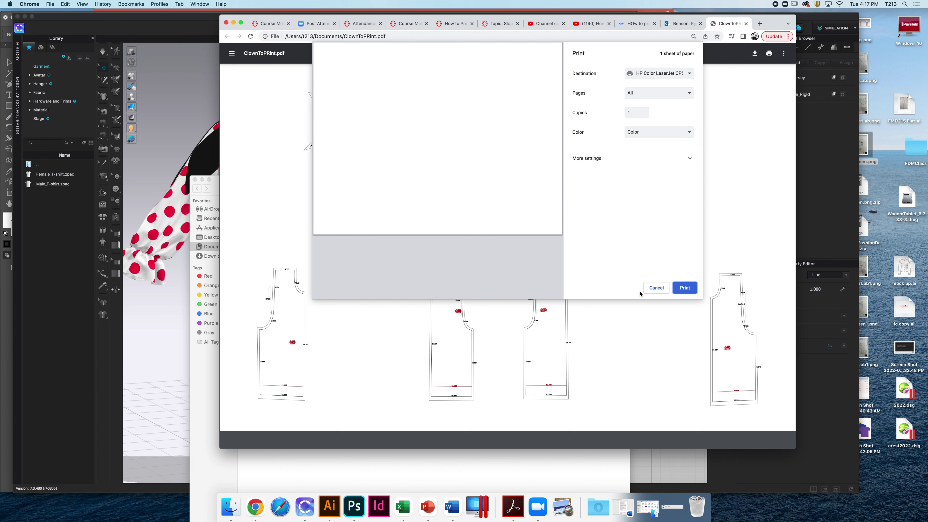
click(656, 289)
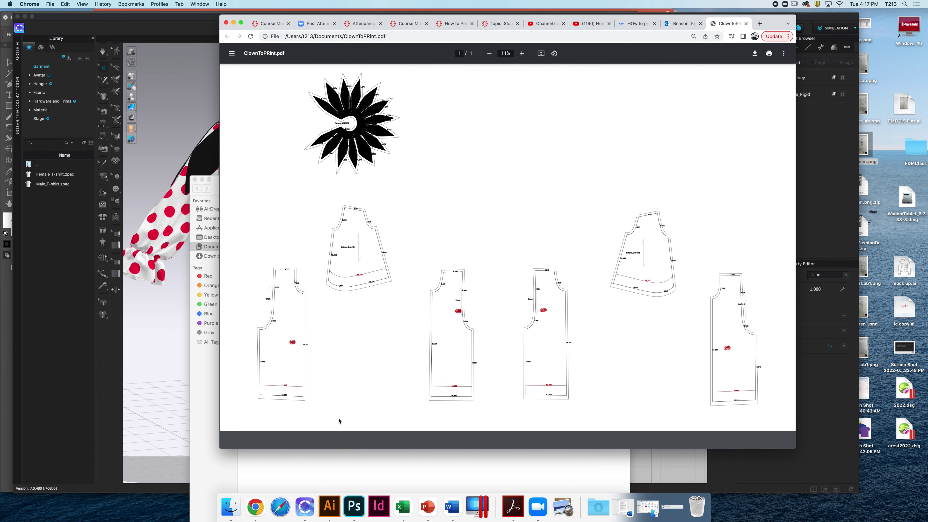
click(231, 506)
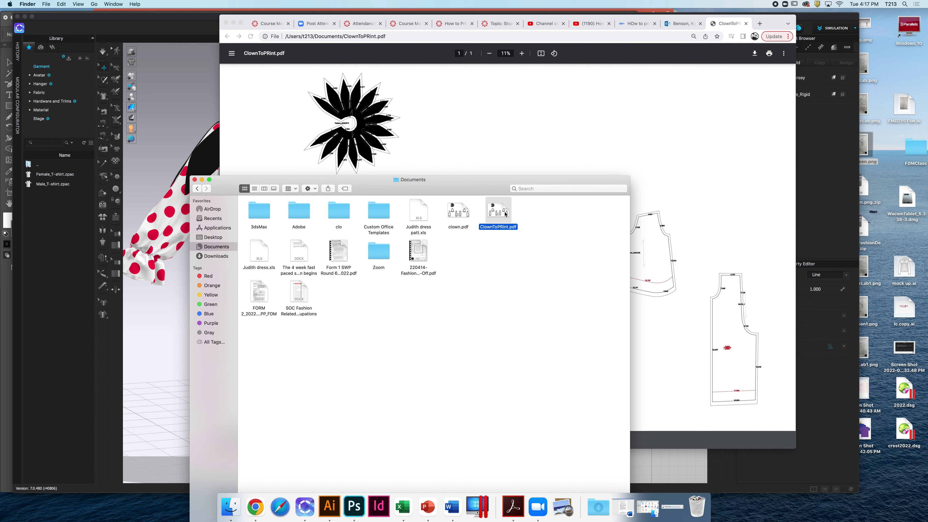
Step: Open ClownToPRint.pdf in Adobe Acrobat from Finder and bring the Acrobat window forward
drag(503, 213, 519, 510)
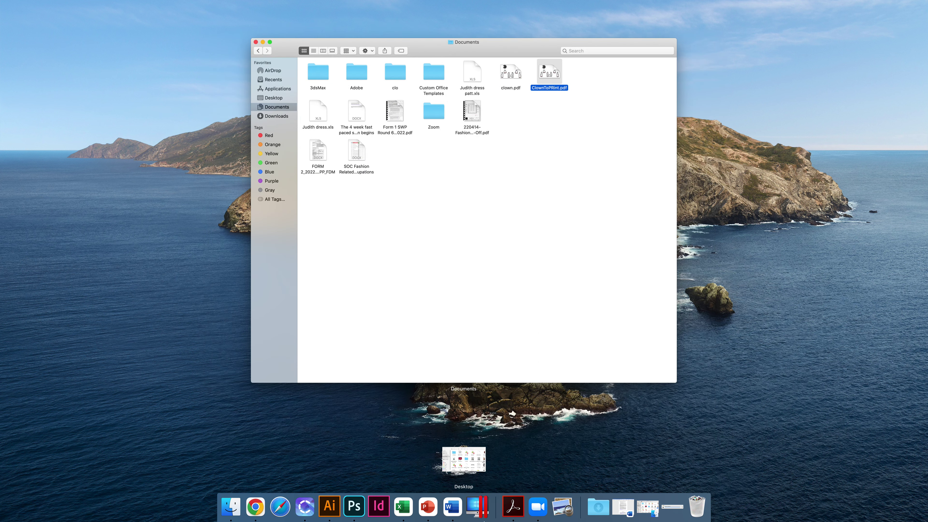
click(551, 263)
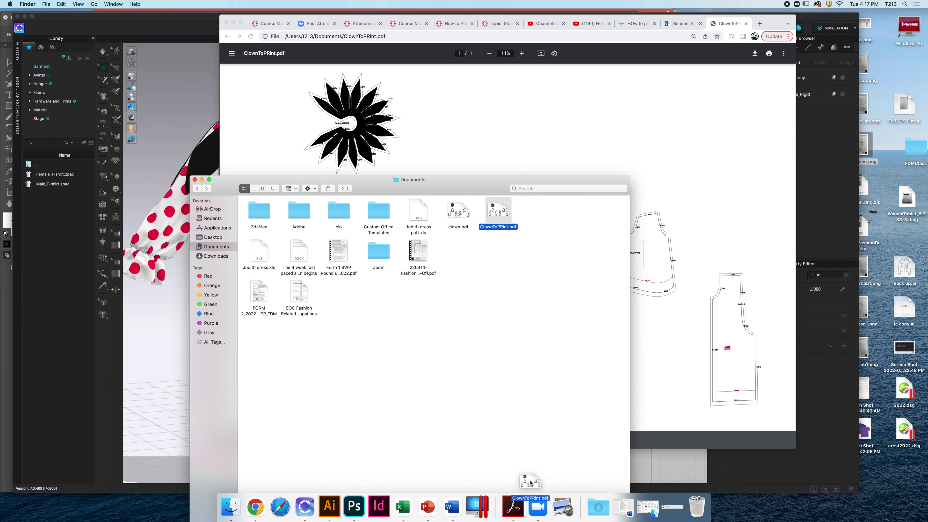
click(513, 507)
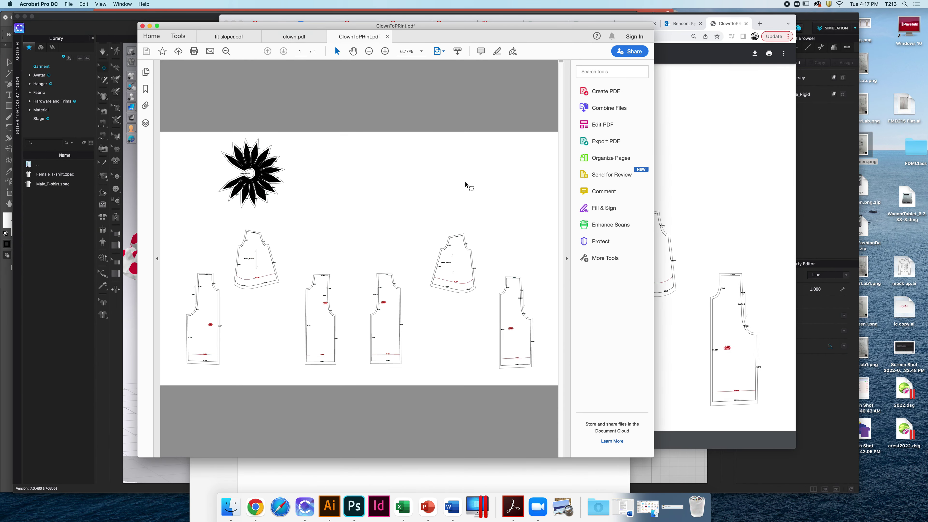
Step: Set US Letter paper in Page Setup and choose Actual size in Acrobat's Print dialog
key(super+p)
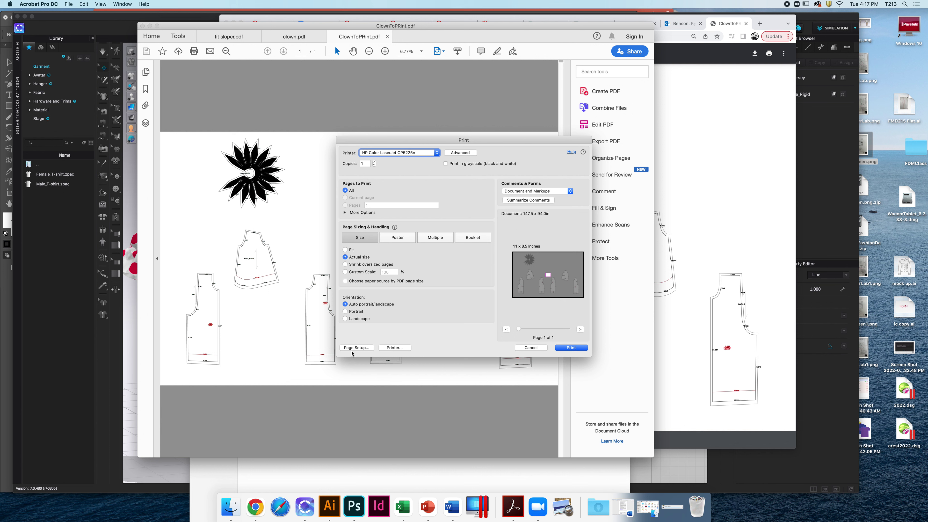
click(359, 349)
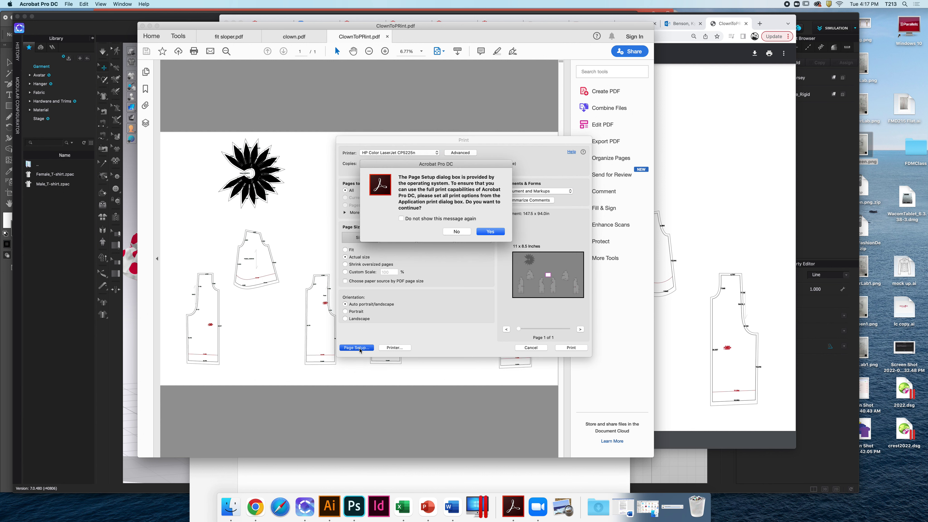
click(496, 235)
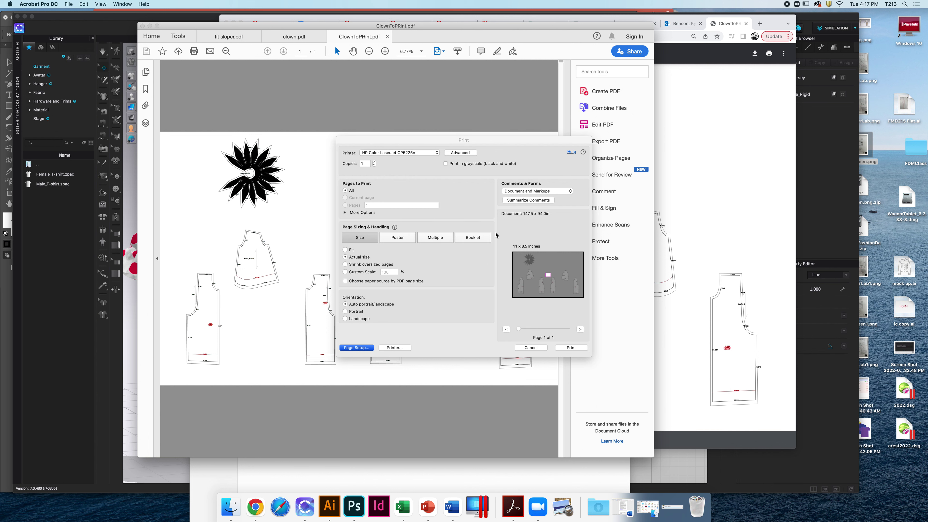
click(433, 197)
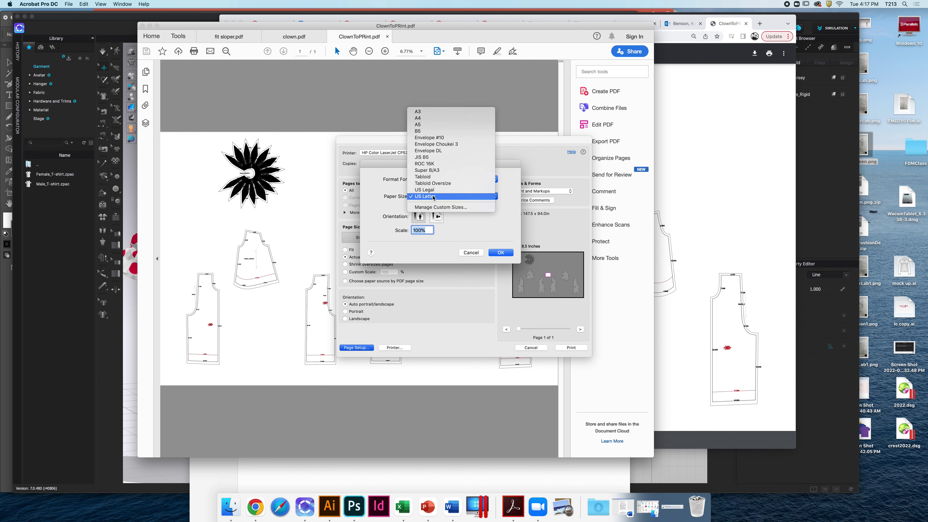
click(434, 197)
click(433, 197)
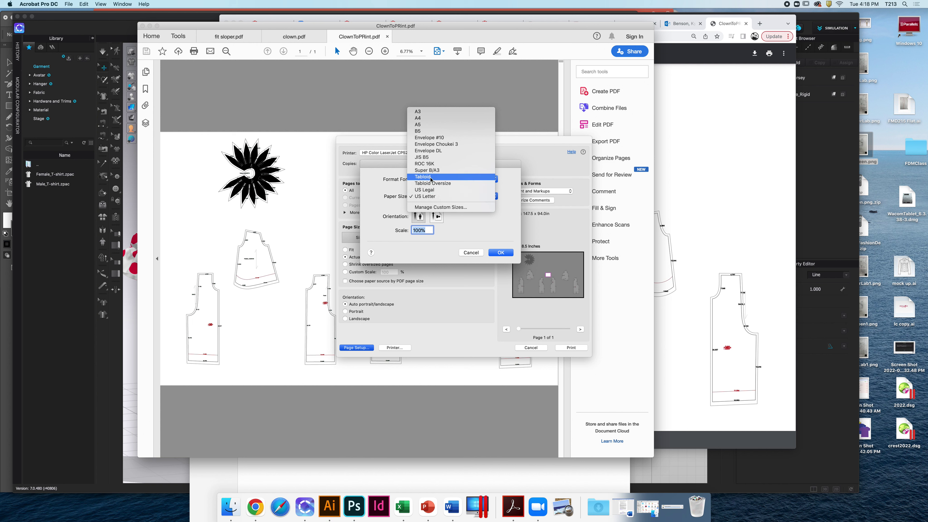
click(430, 199)
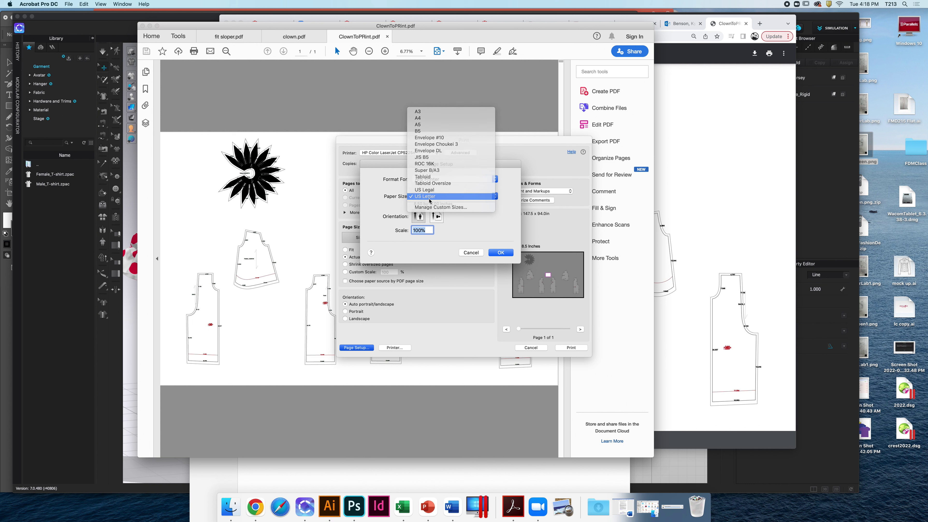
click(512, 254)
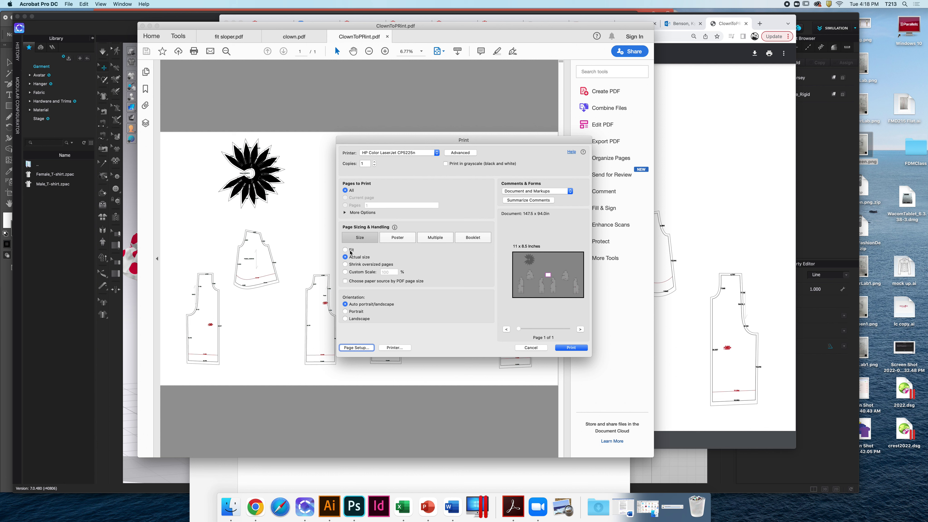
click(350, 251)
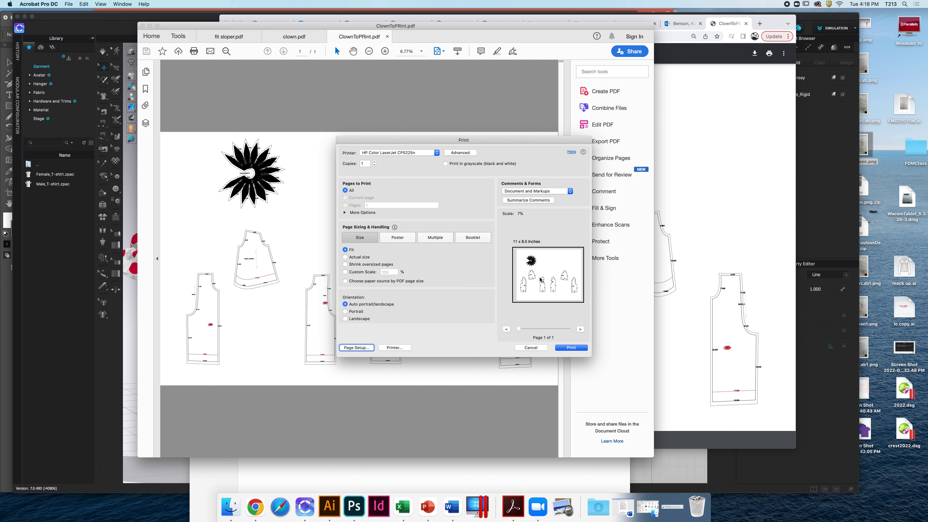
click(351, 258)
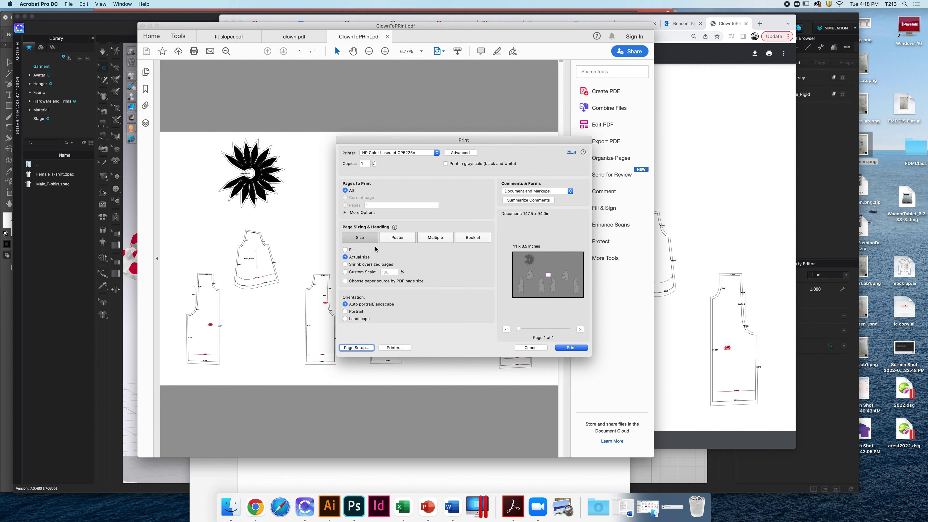
Step: Preview the pattern as poster tiles on letter pages with 0.00 overlap, then cancel without printing
click(399, 240)
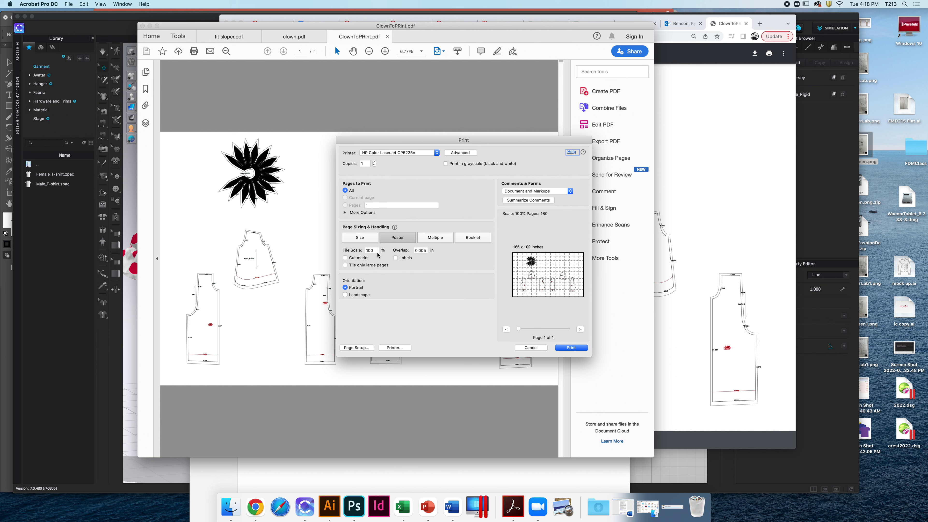
click(423, 251)
key(BackSpace)
click(530, 348)
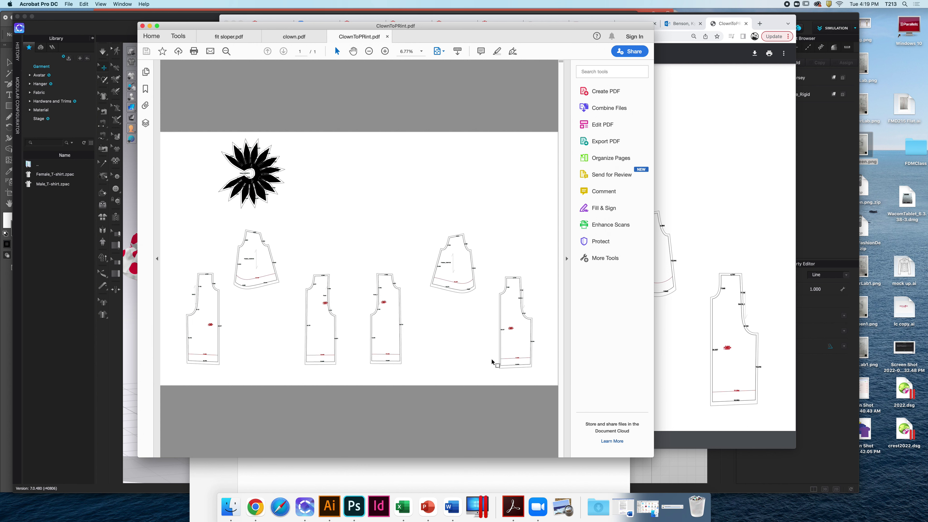
Step: Open ClownToPRint.pdf from Documents in Illustrator, dismissing the missing fonts warning
click(230, 506)
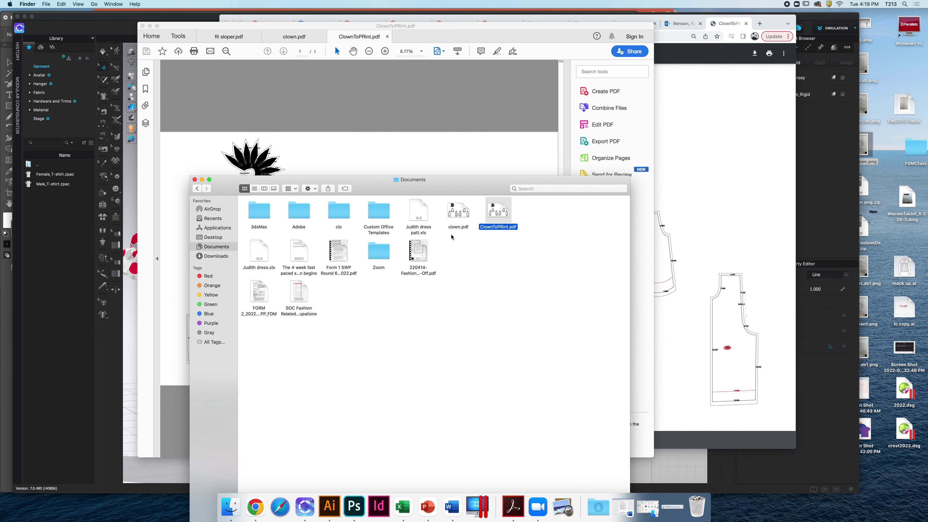
drag(494, 213, 327, 513)
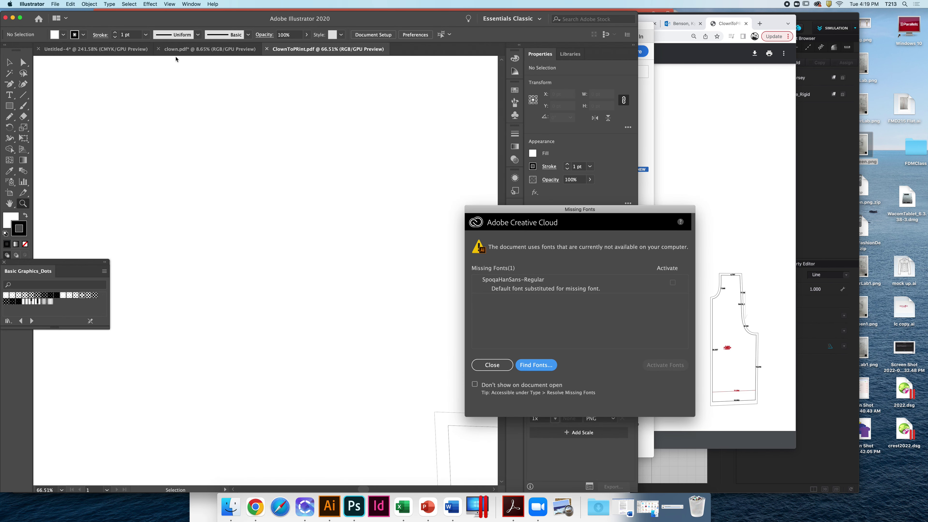
click(489, 364)
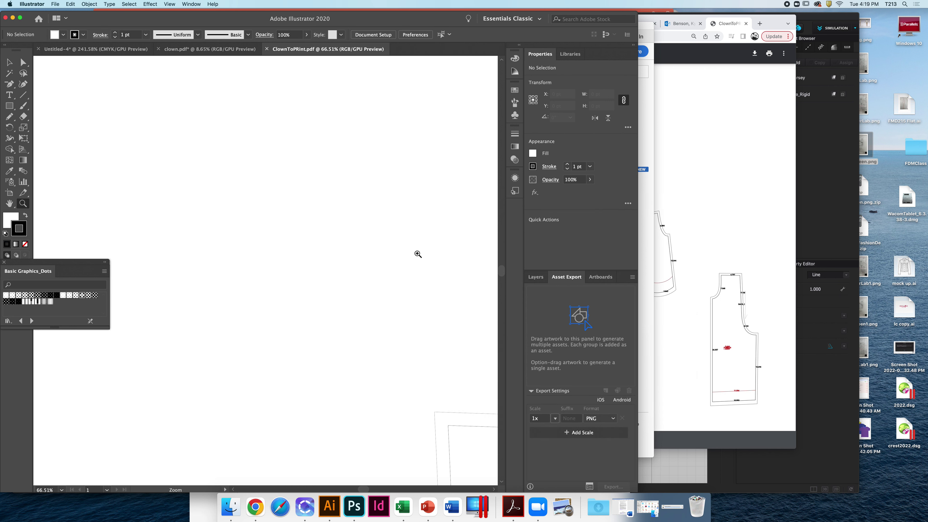
Step: Fit the whole artboard in the window and turn on View > Show Print Tiling
key(v)
key(z)
key(super+0)
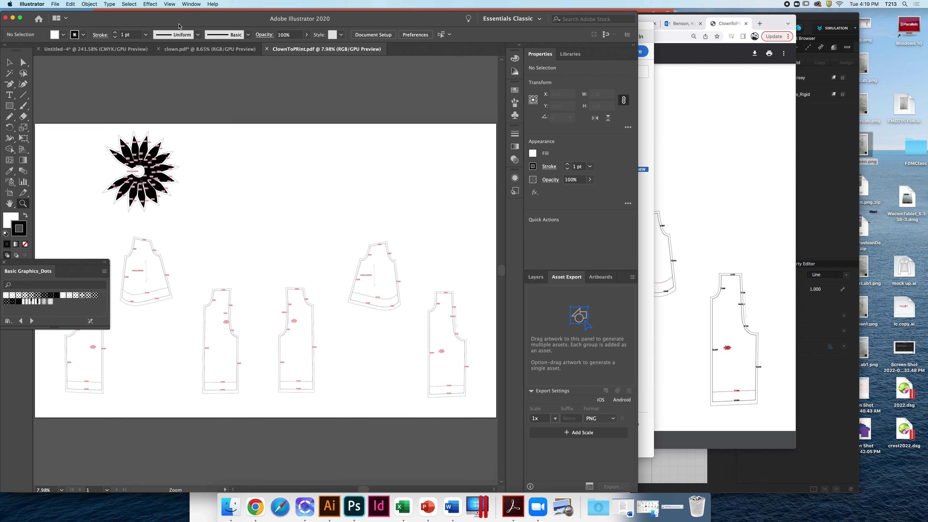
click(169, 4)
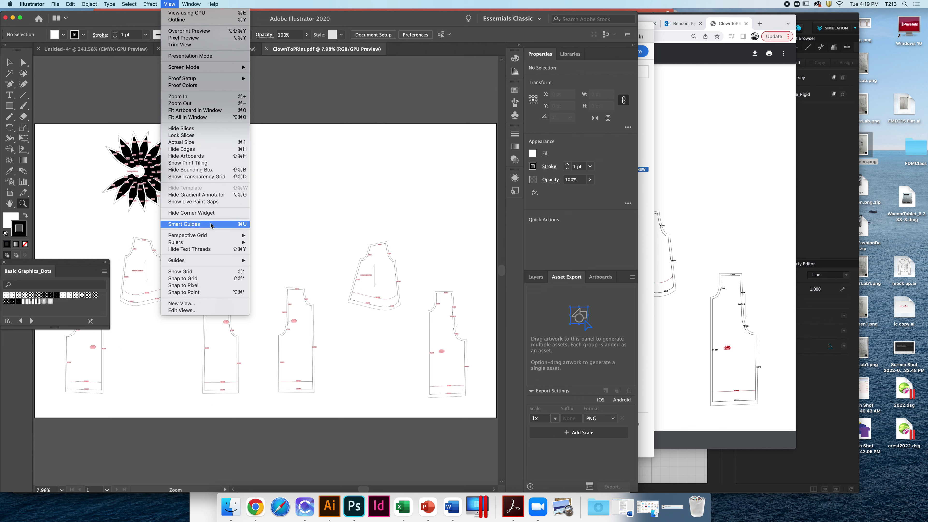
click(195, 165)
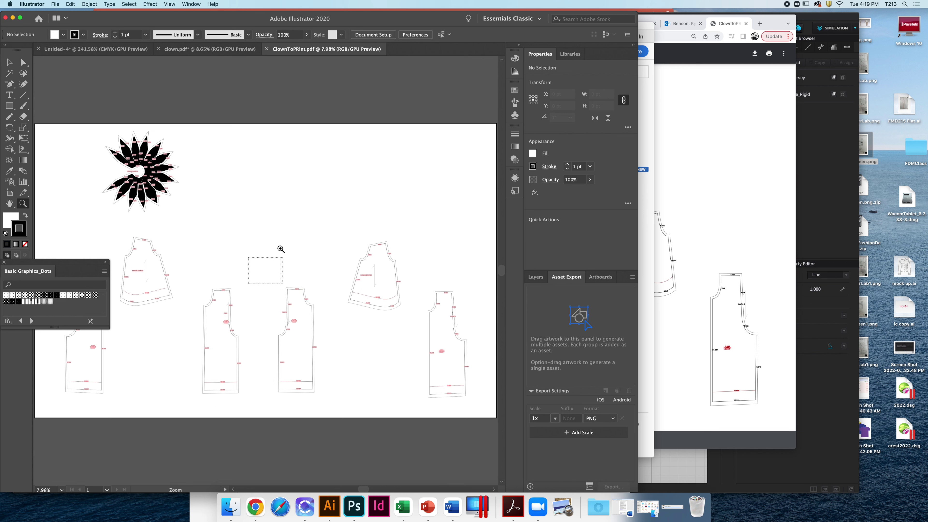
click(56, 4)
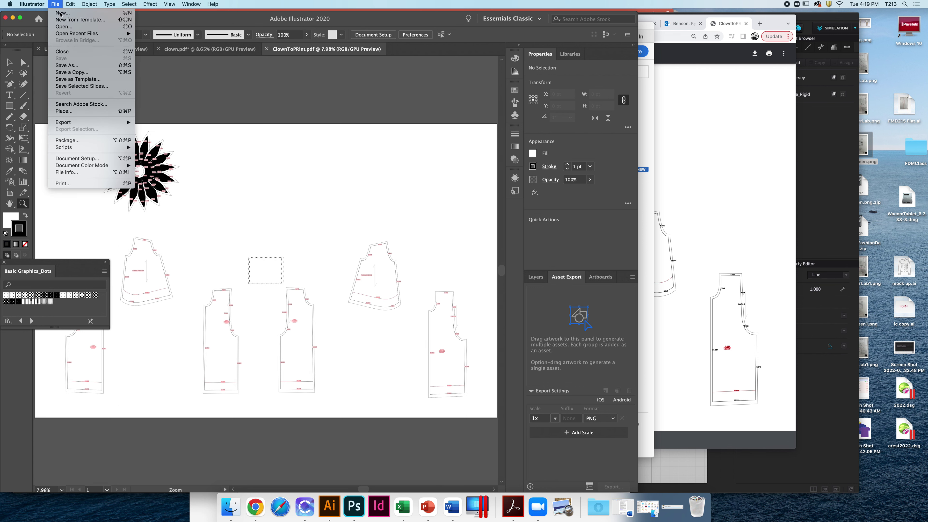
Step: In Illustrator's Print settings, choose US Letter as the media size
click(88, 184)
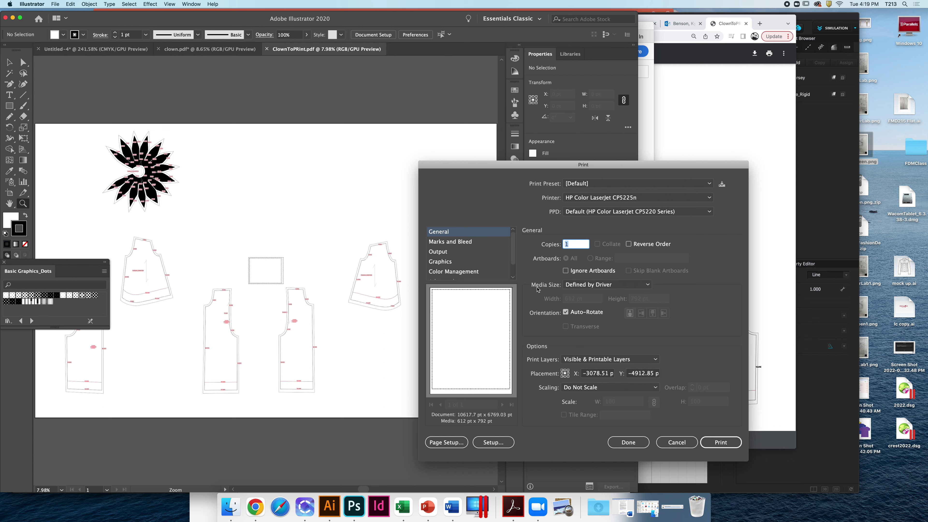
click(565, 287)
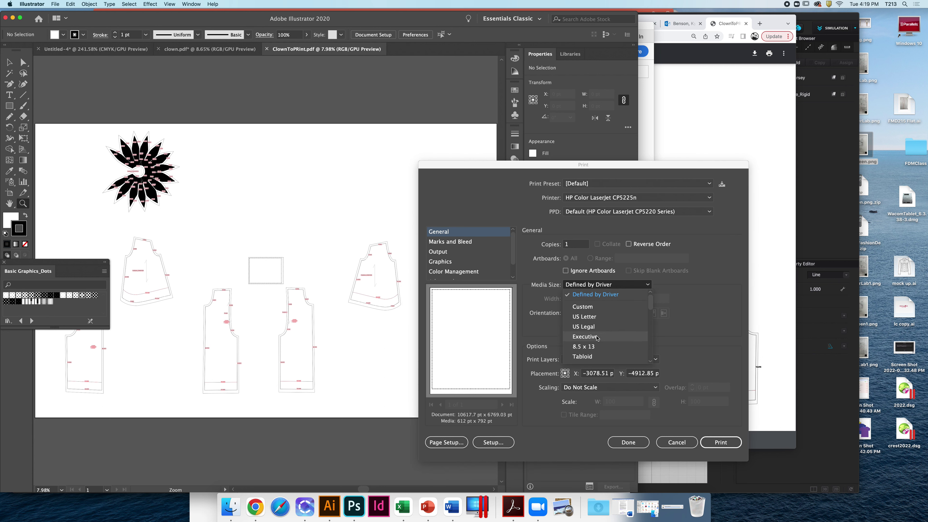
click(592, 317)
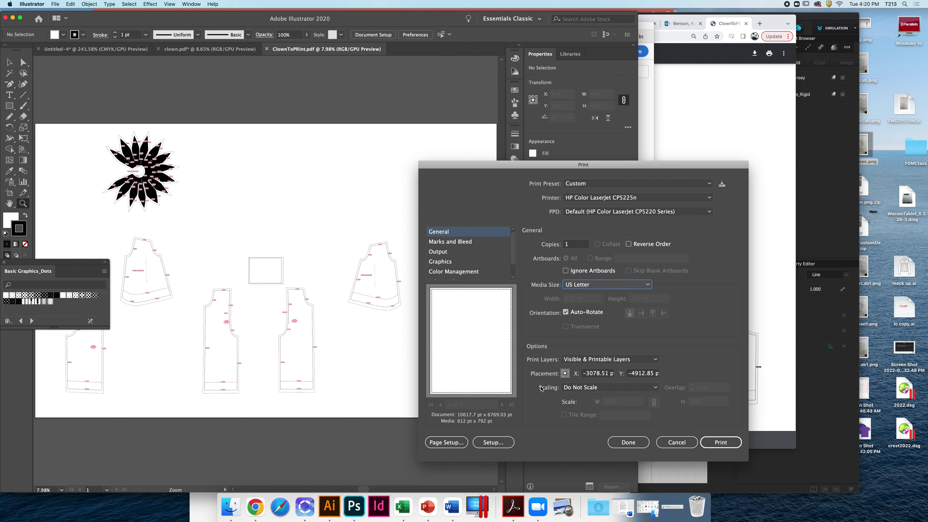
Step: Set scaling to Tile Full Pages for all tiles, skip blank artboards, and keep the settings with Done
click(585, 387)
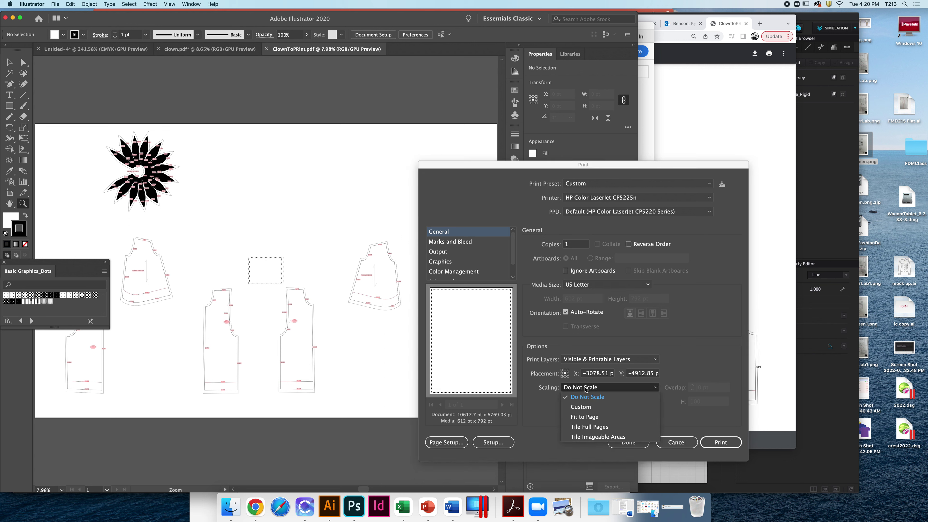
click(589, 427)
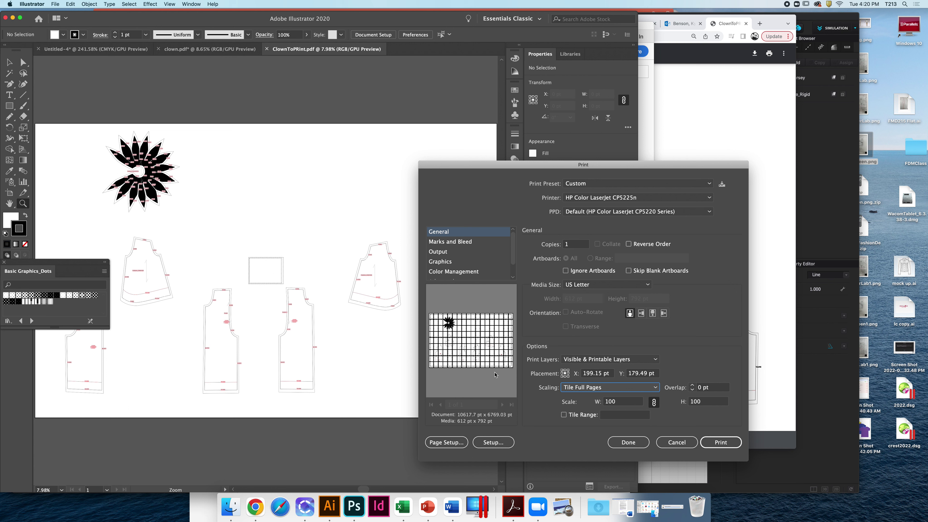
click(584, 415)
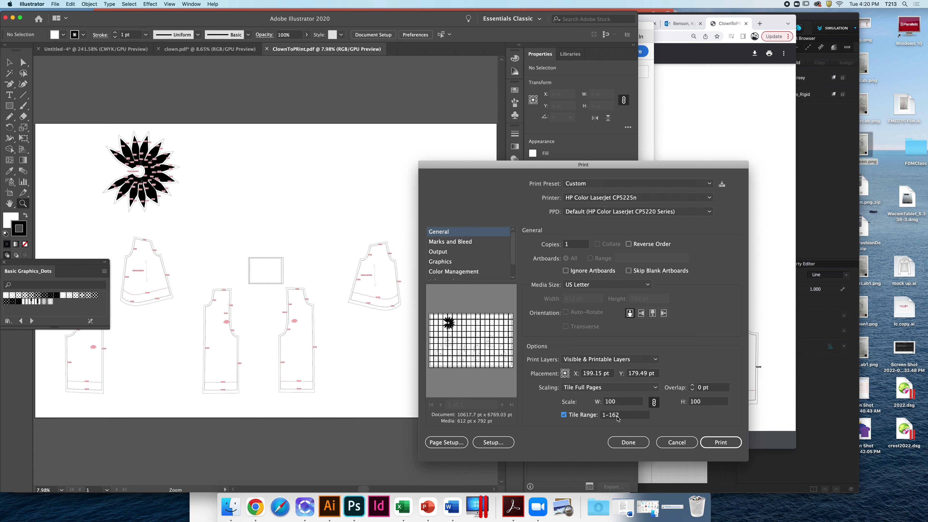
click(582, 417)
click(628, 272)
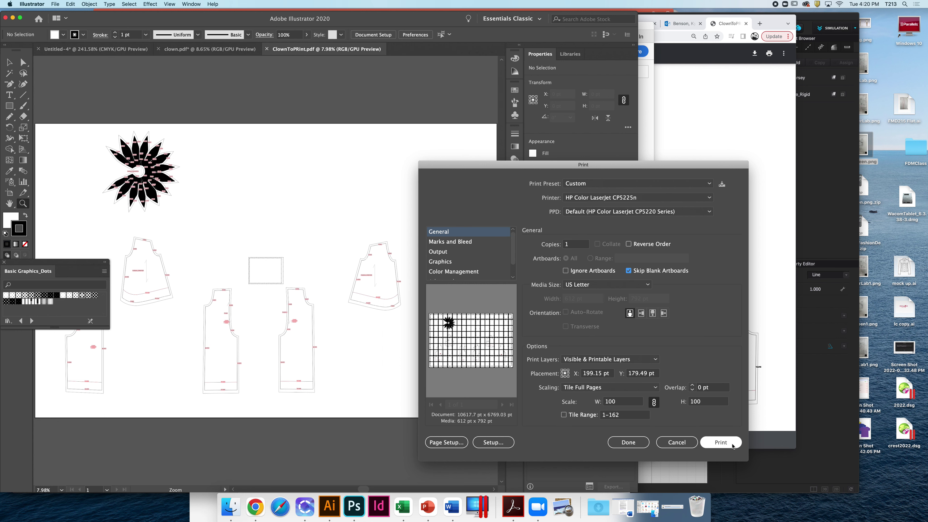
click(629, 442)
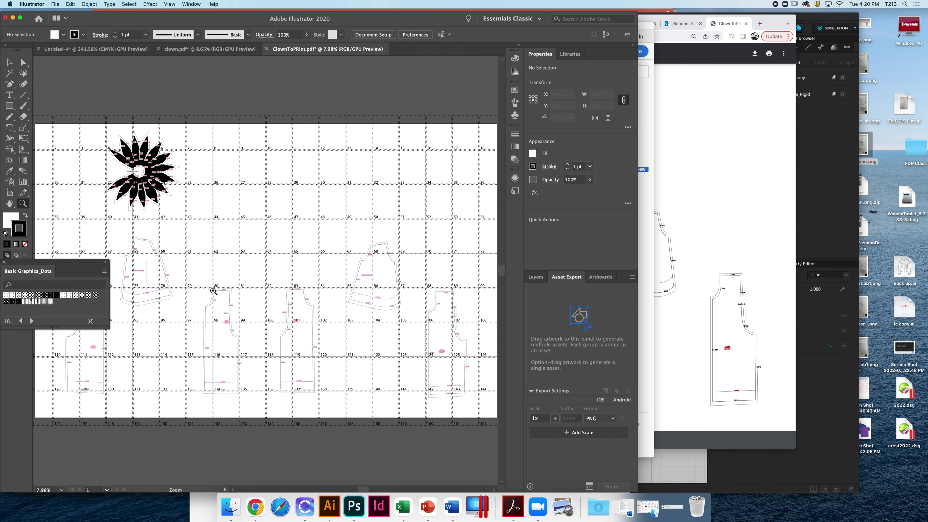
scroll(214, 291, left, 5)
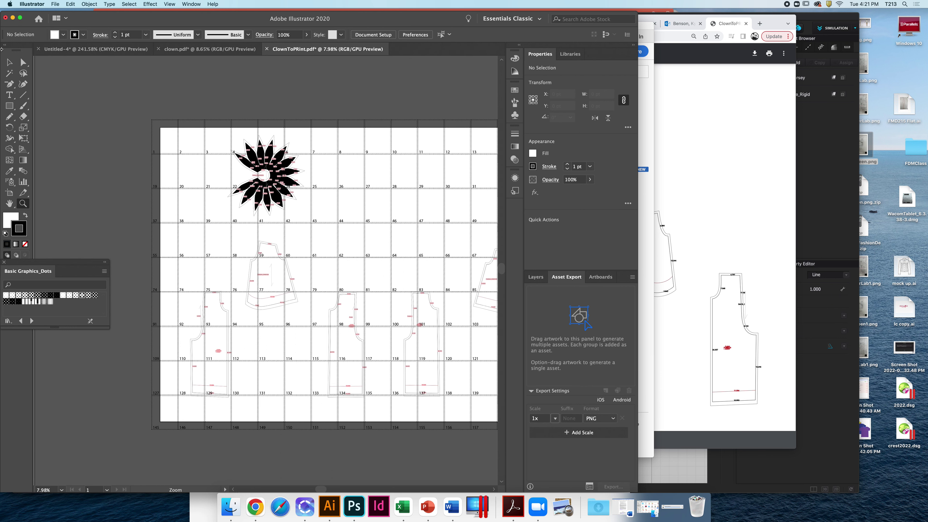
click(9, 62)
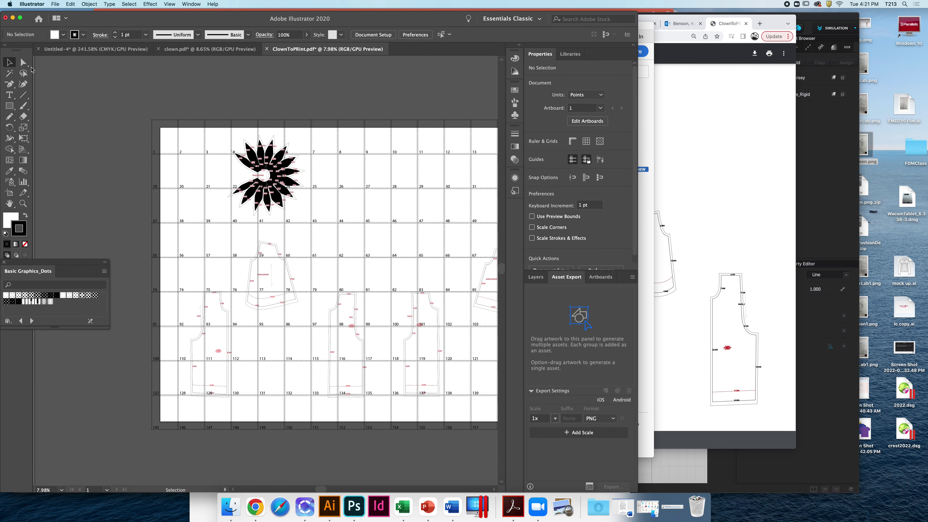
Step: With Direct Selection, move the lower pattern pieces up into the top-left and top-row tiles
key(a)
drag(146, 162, 175, 205)
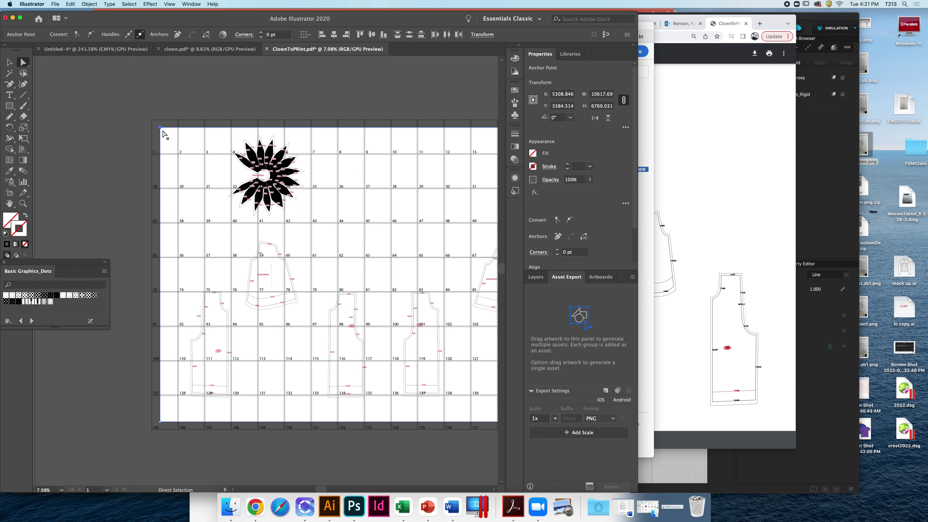
click(164, 169)
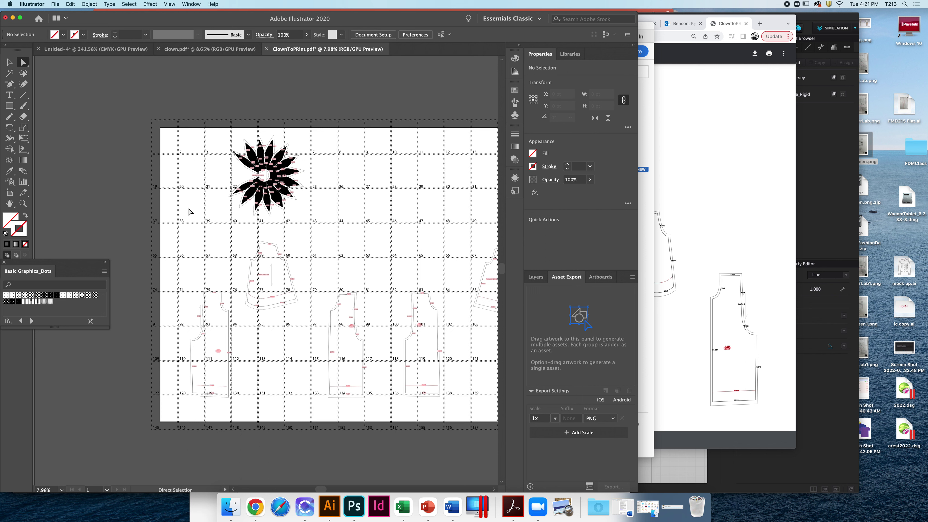
drag(241, 231, 195, 189)
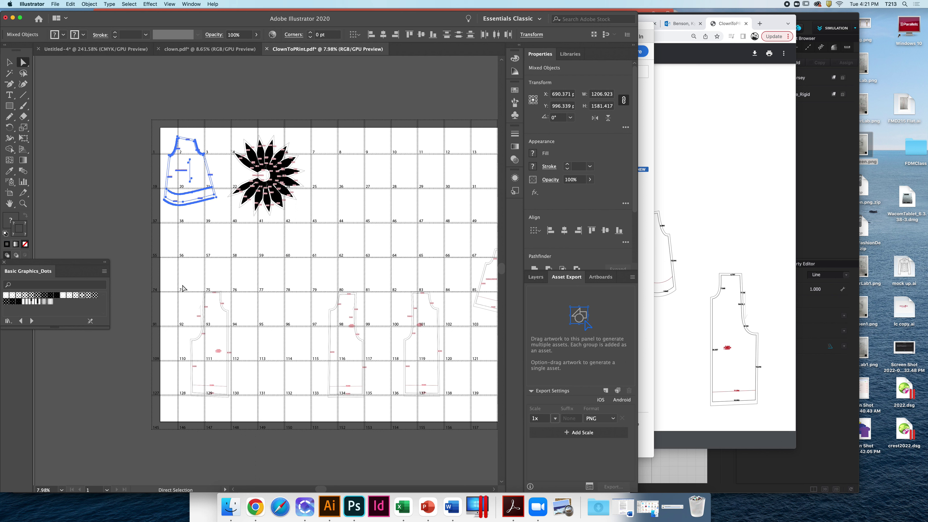
drag(182, 283, 241, 402)
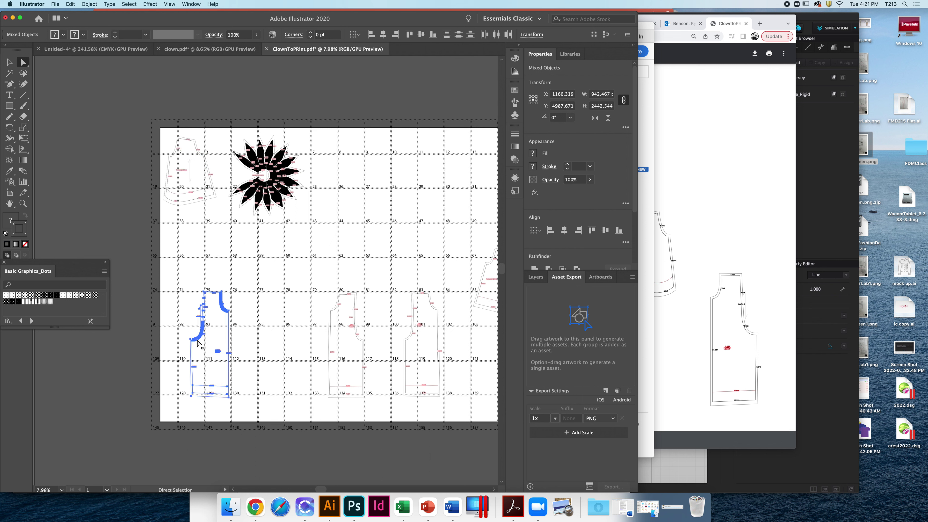
drag(194, 339, 322, 187)
Step: Bring another piece up near tiles 9-10 and delete the leftover lower and lower-right pieces
drag(337, 322, 447, 418)
key(Delete)
scroll(444, 352, right, 5)
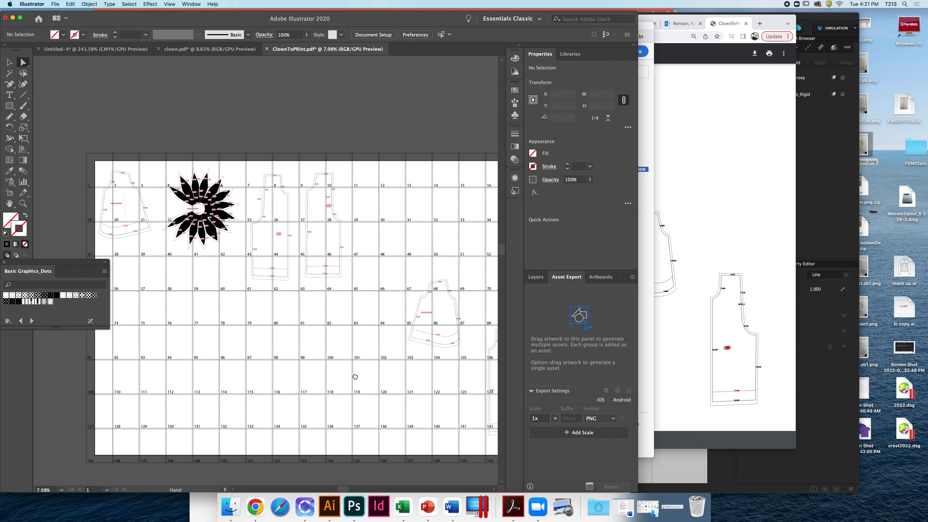
scroll(472, 428, right, 1)
drag(475, 425, 347, 278)
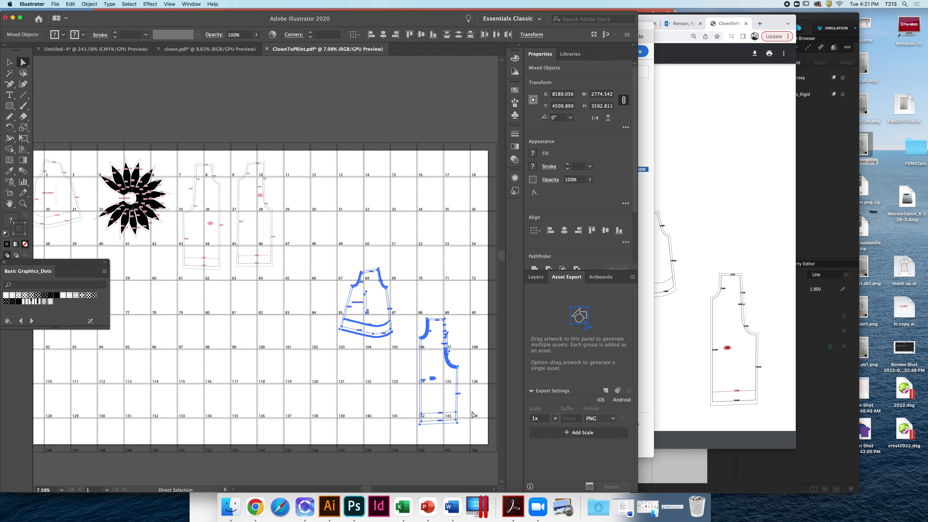
key(Delete)
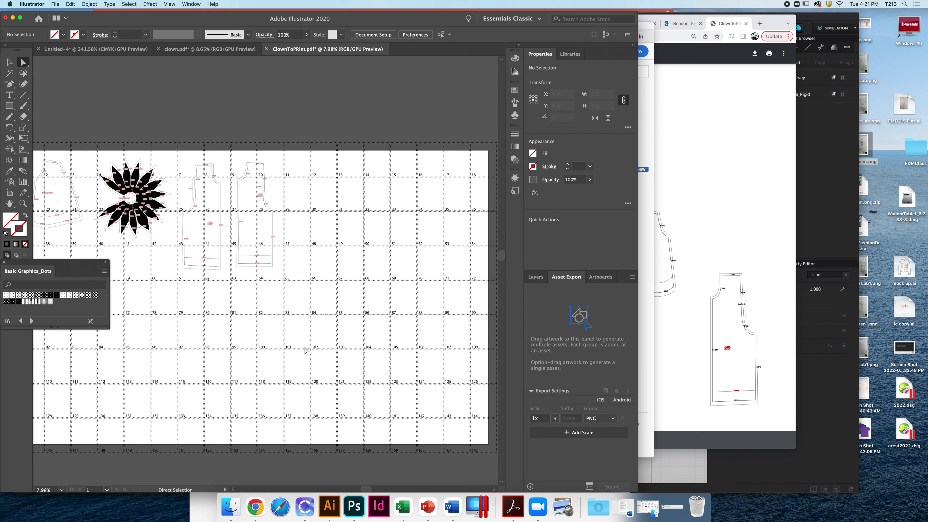
Step: Pull the artboard's right and bottom edges in to 5892.7 x 2977.36 pt around the pieces
click(10, 193)
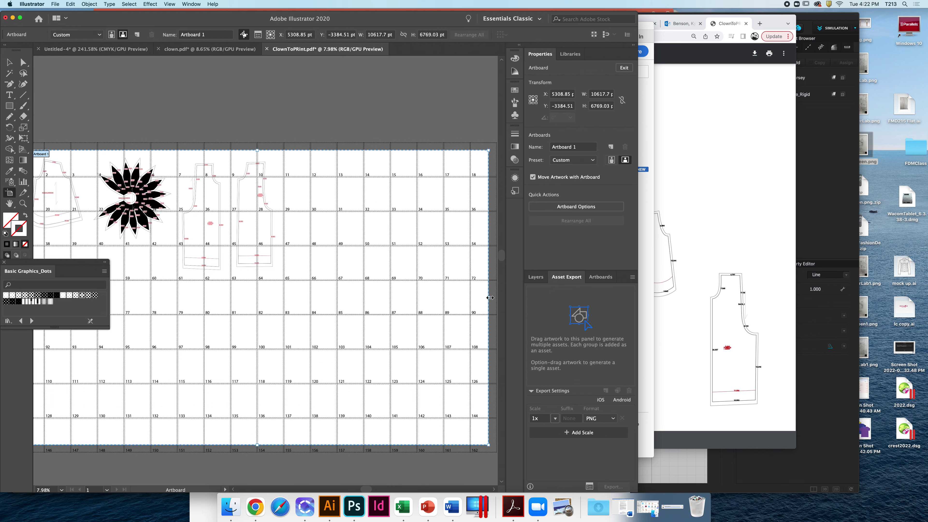
drag(488, 298, 285, 289)
drag(238, 375, 356, 325)
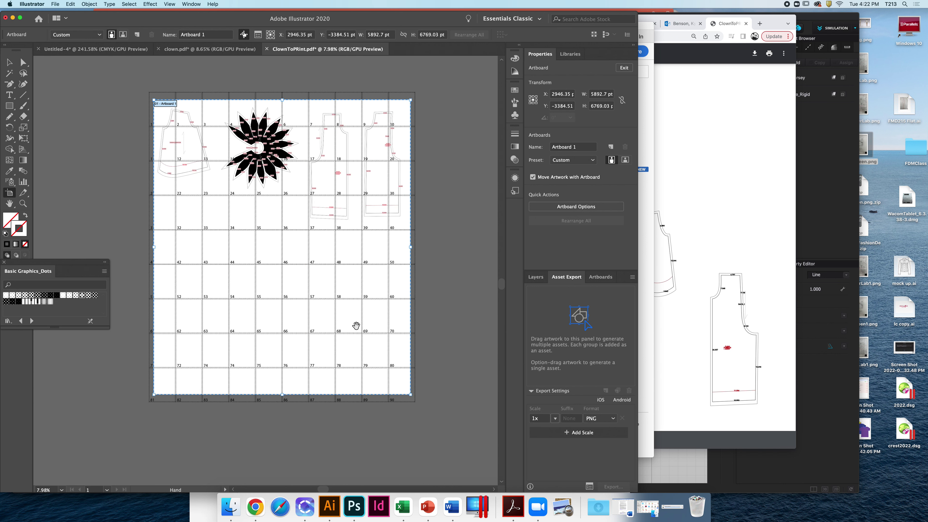
drag(282, 394, 298, 256)
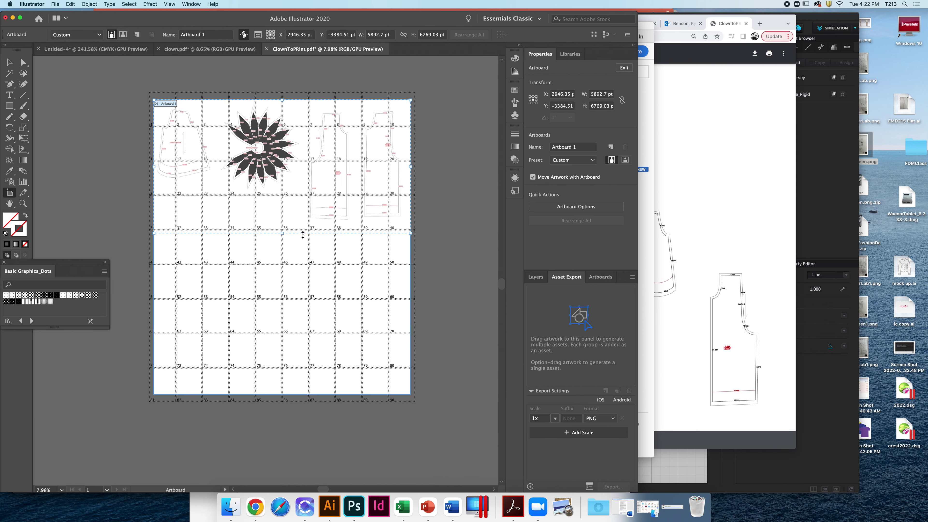
drag(303, 235, 304, 231)
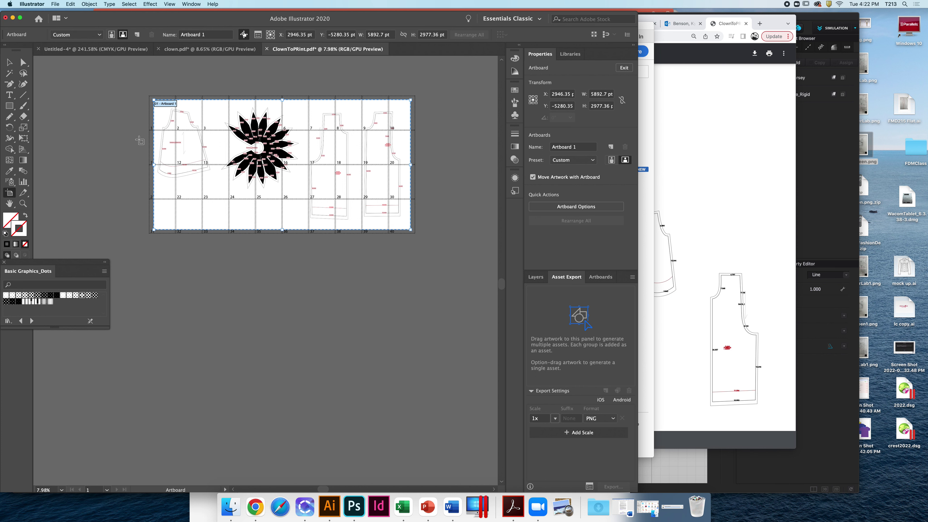
key(super+p)
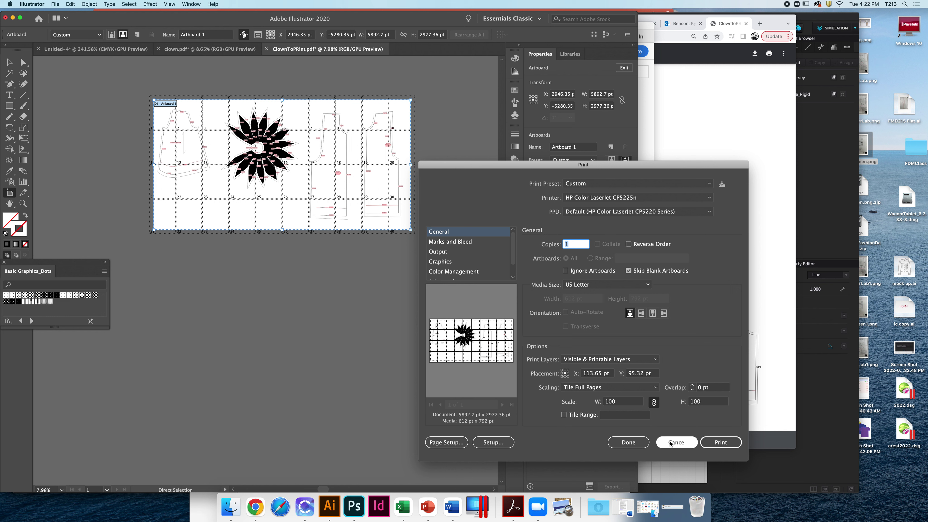
Step: Keep the Print settings after checking the reduced Letter tiling, then return to CLO 3D
click(633, 445)
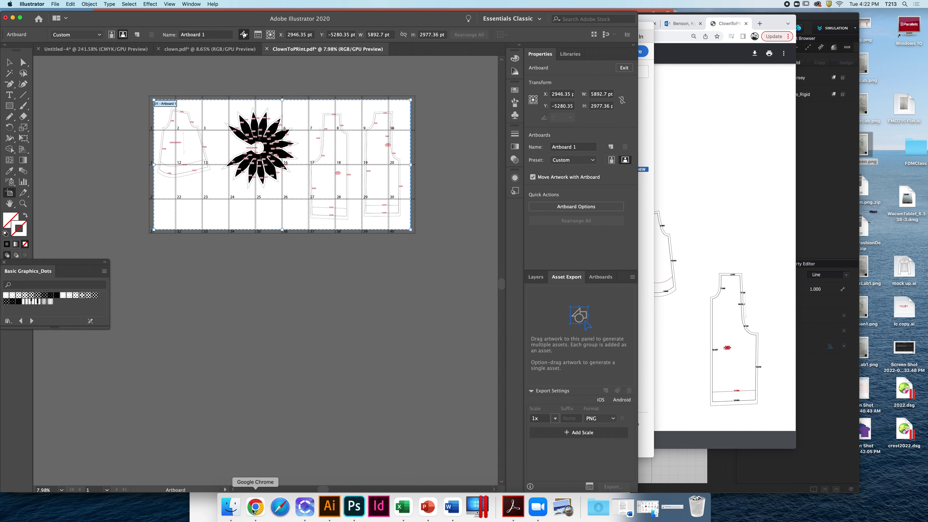
click(304, 506)
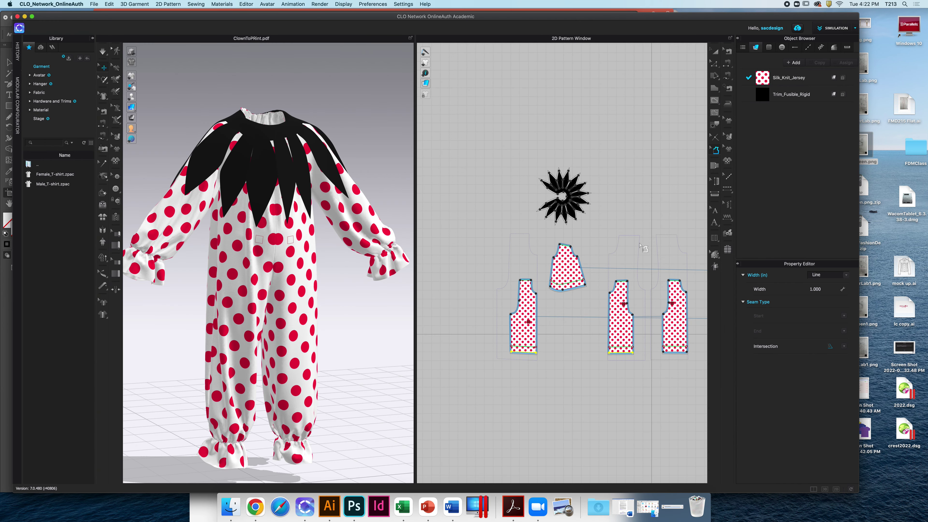
Step: Bring all jumpsuit pattern pieces into view and switch to the Print Layout workspace
scroll(639, 299, up, 2)
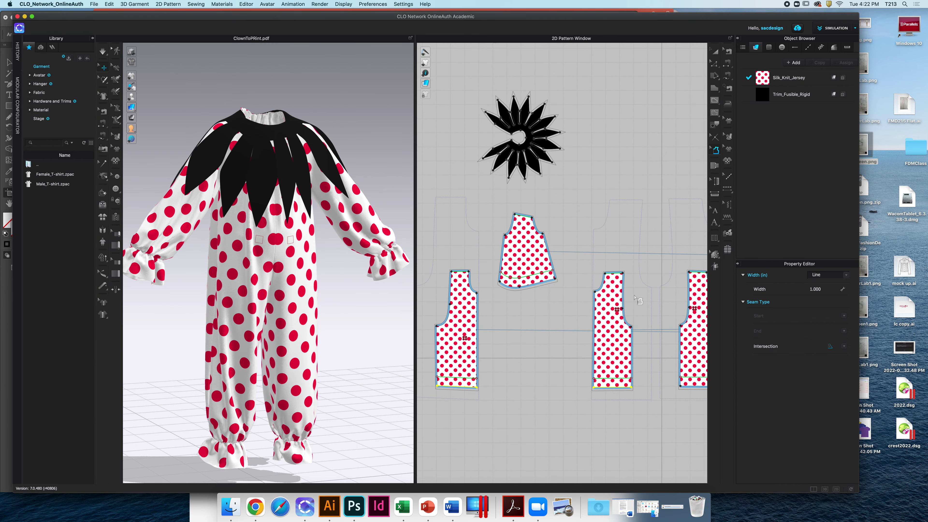
scroll(639, 298, down, 4)
middle_drag(648, 291, 558, 292)
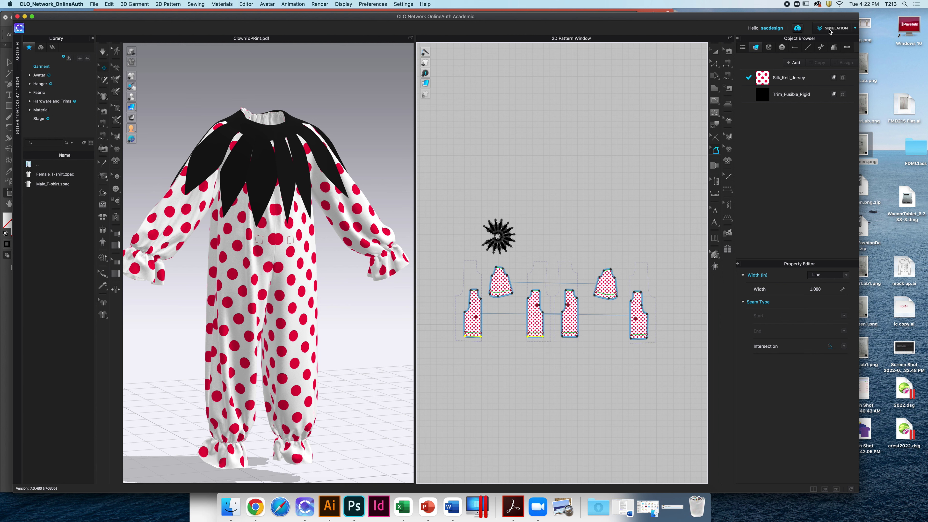
click(848, 29)
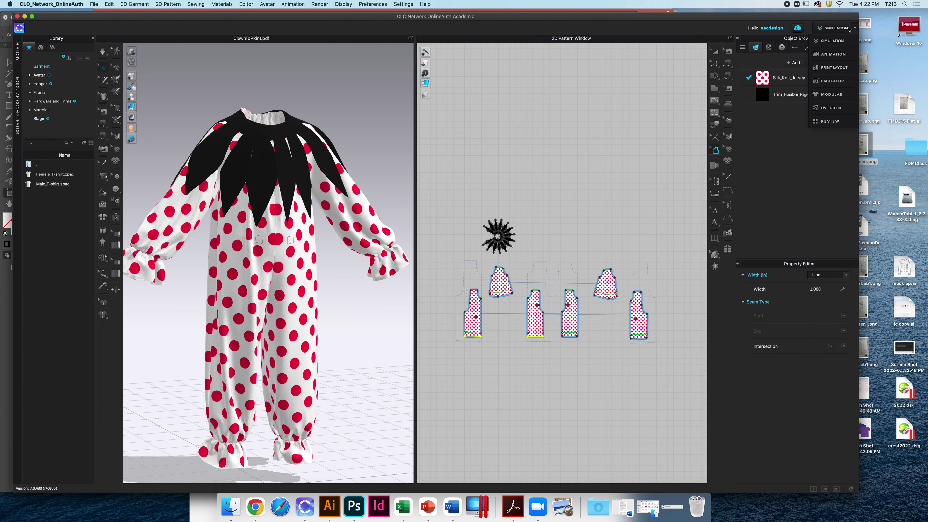
click(834, 71)
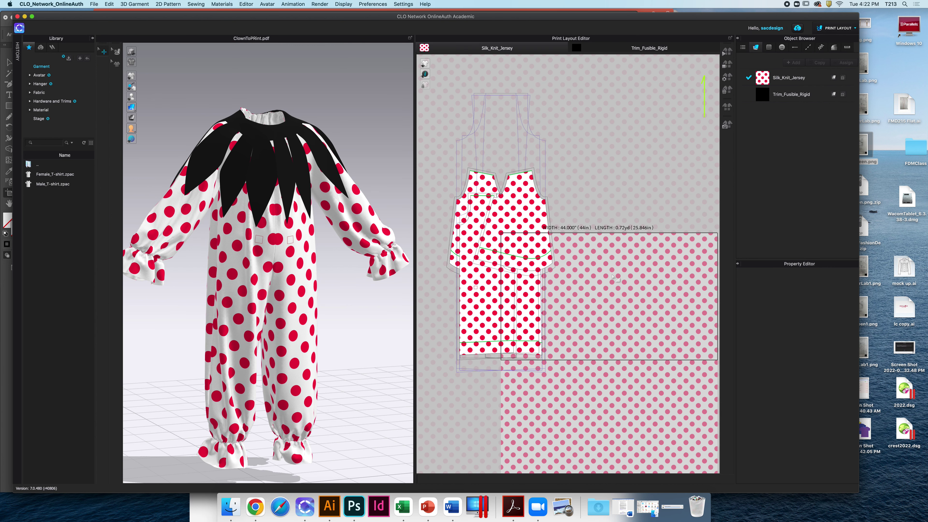
Step: Select Silk_Knit_Jersey, change its Roll Width from 44 to 60 inches, then restore 44
click(784, 81)
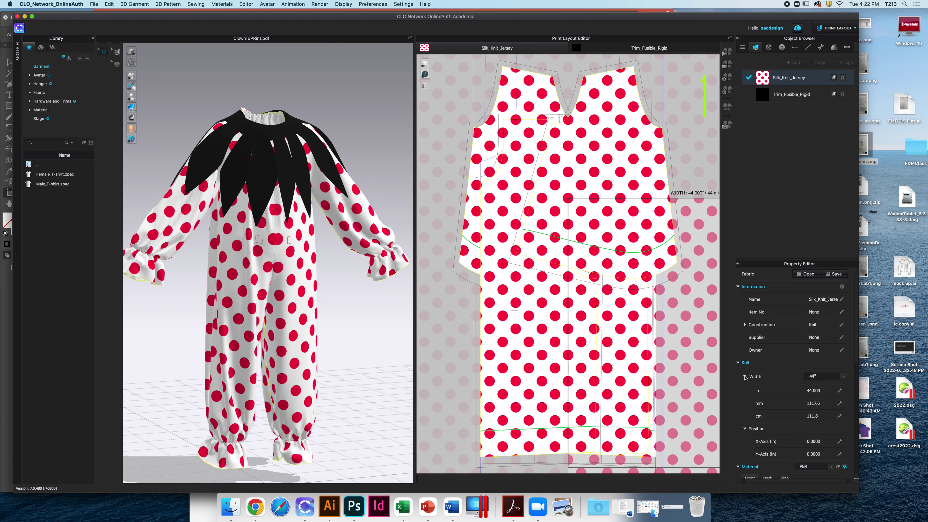
click(843, 377)
click(844, 377)
click(844, 378)
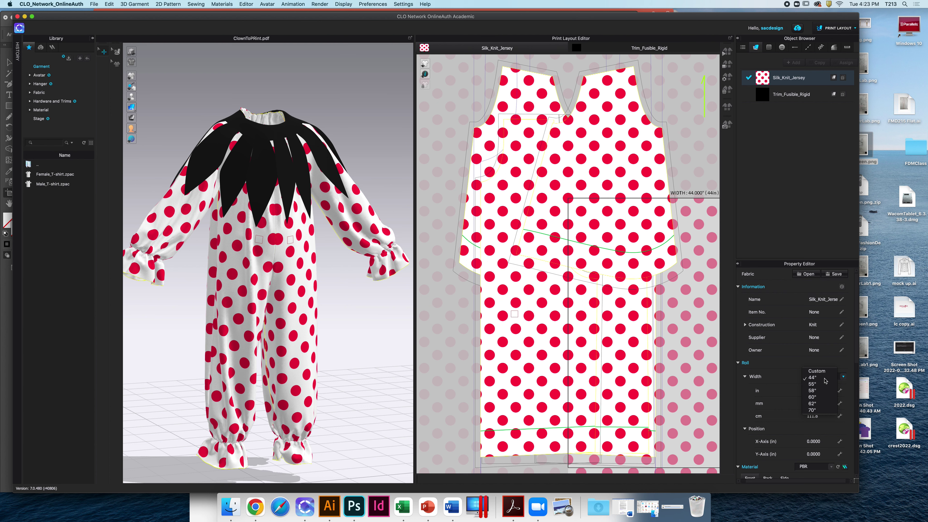
click(813, 397)
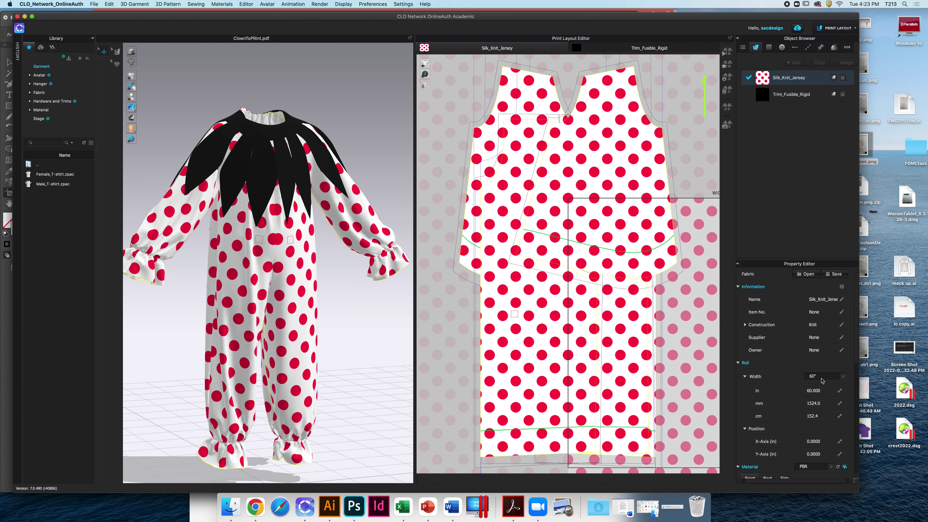
scroll(620, 323, down, 10)
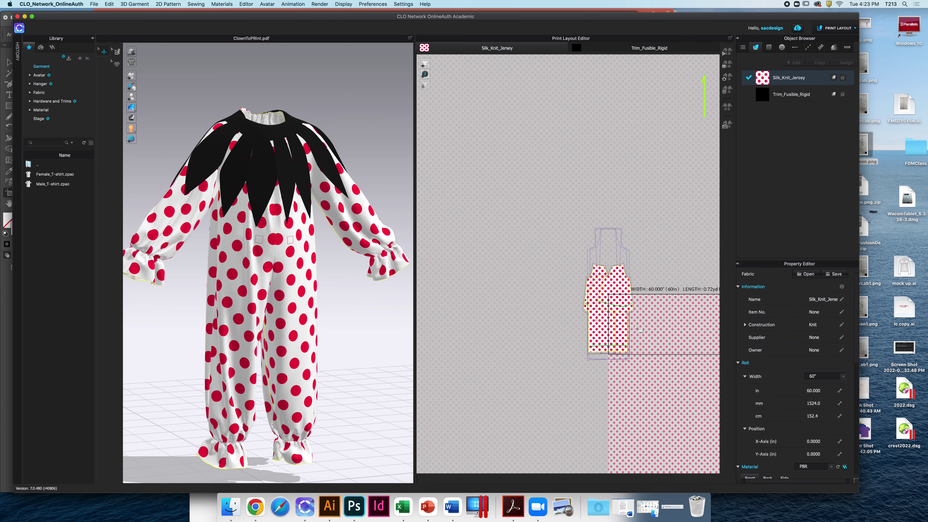
middle_drag(647, 267, 538, 261)
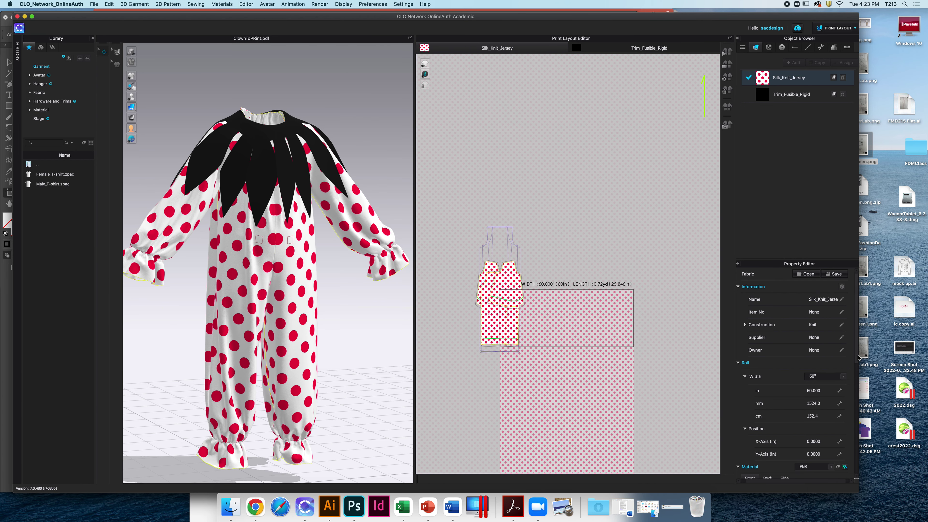
click(843, 377)
click(823, 363)
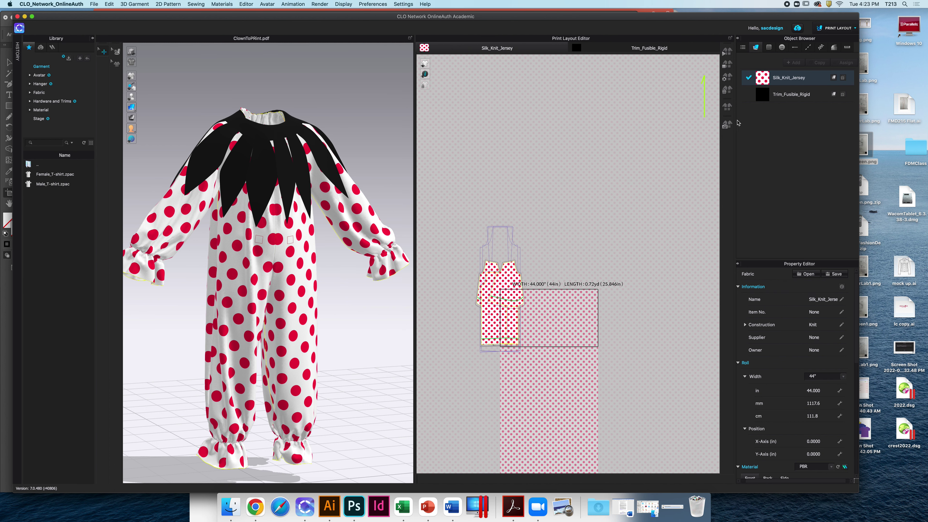
Step: Auto-arrange the jersey pieces on the roll, move a tall piece, then restore the default arrangement
click(728, 107)
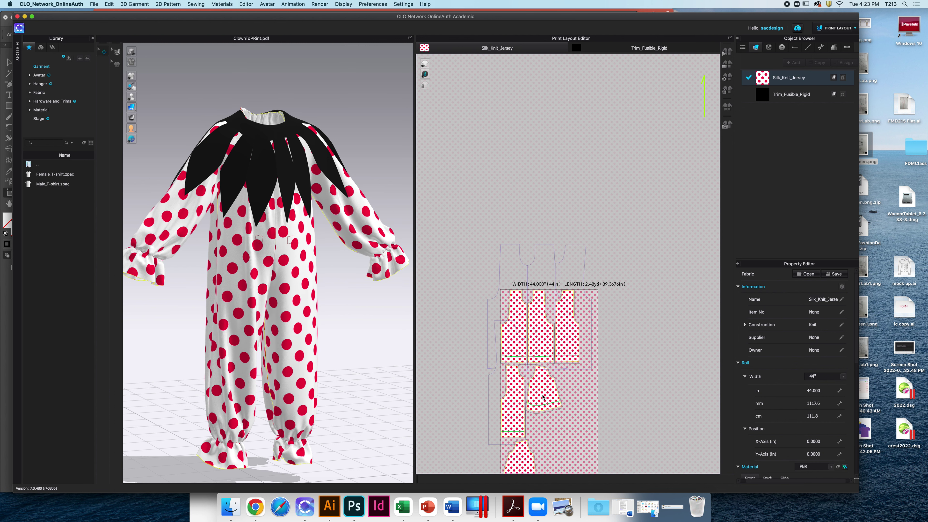
drag(515, 410, 567, 450)
click(727, 107)
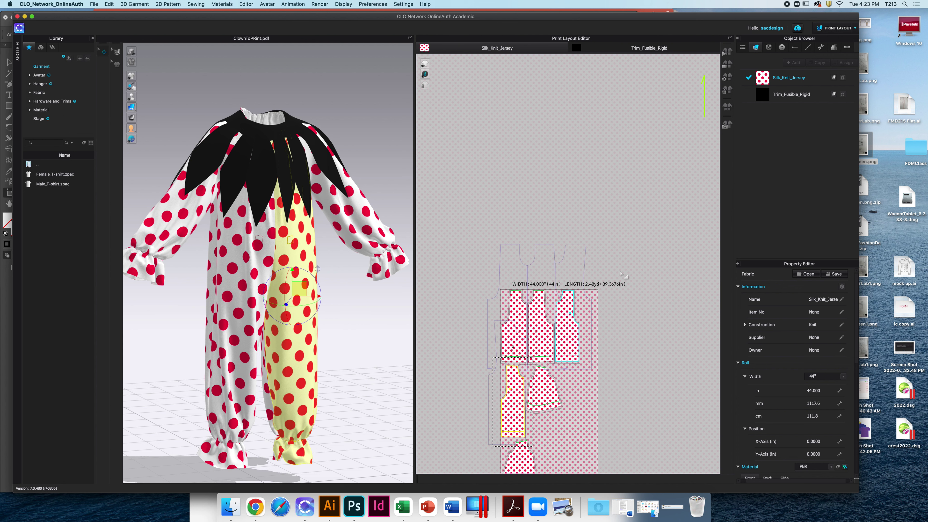
right_drag(622, 264, 609, 141)
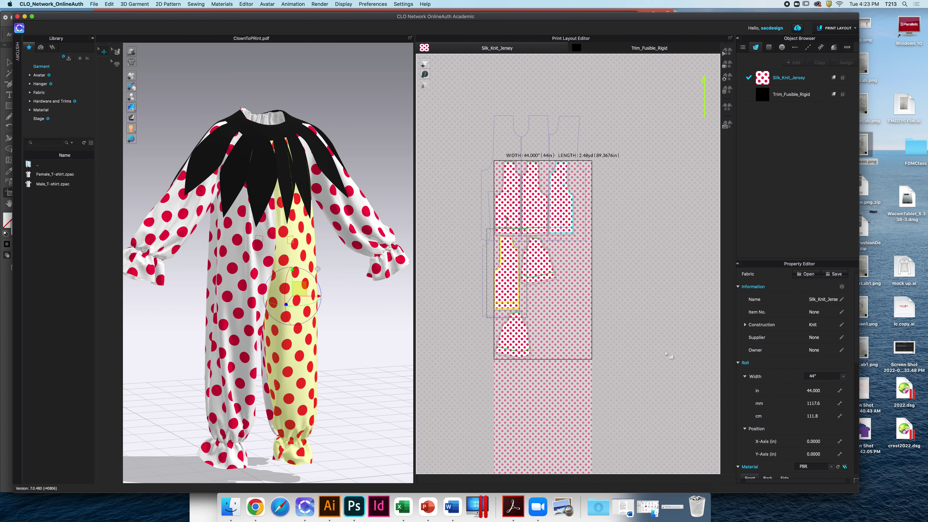
Step: Re-nest the pieces on a 60-inch roll, then again at 44 inches, needing 2.48 yd
click(843, 377)
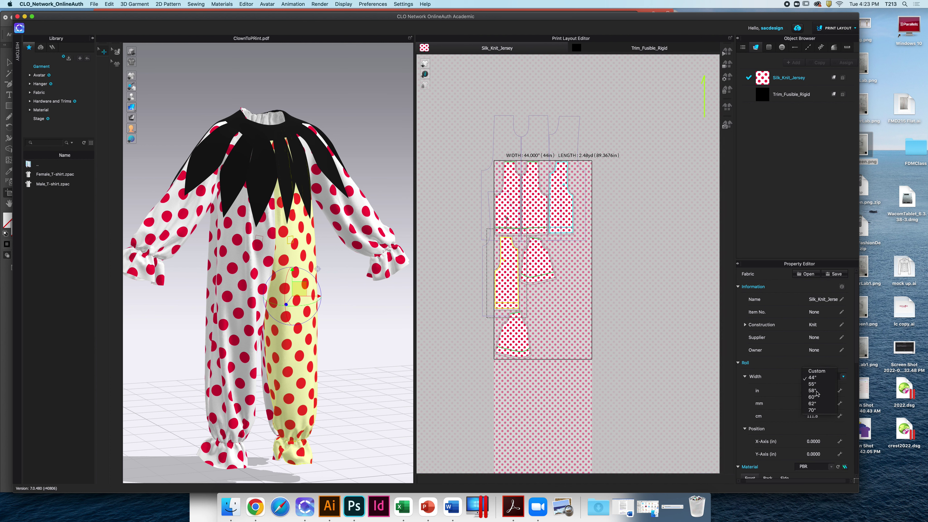
click(813, 397)
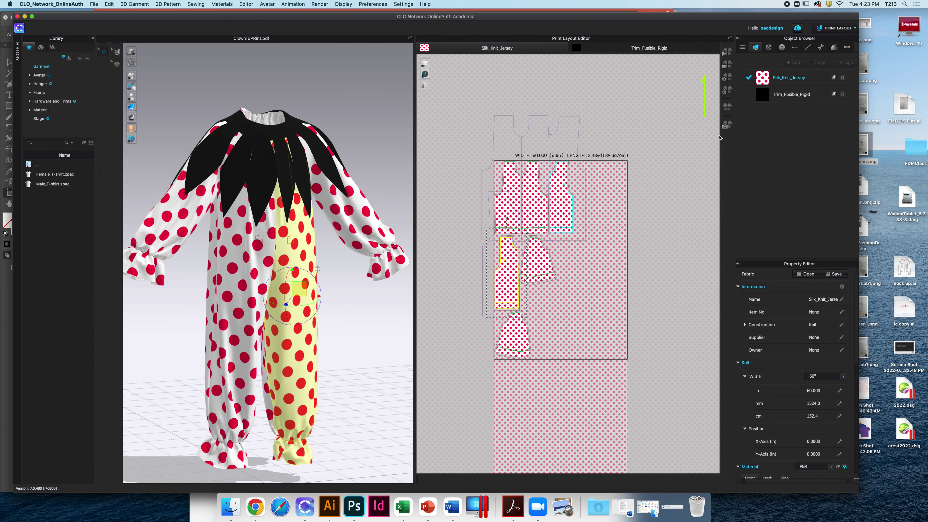
click(728, 107)
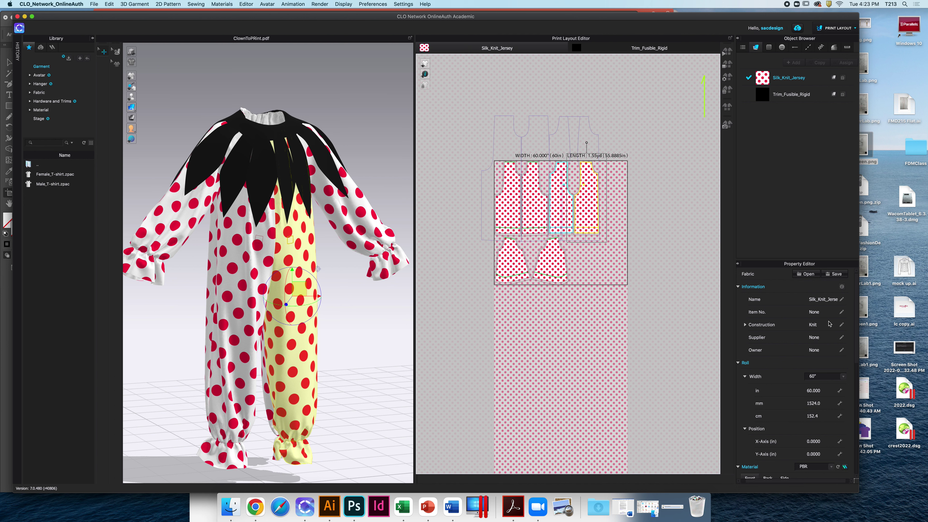
click(843, 377)
click(818, 358)
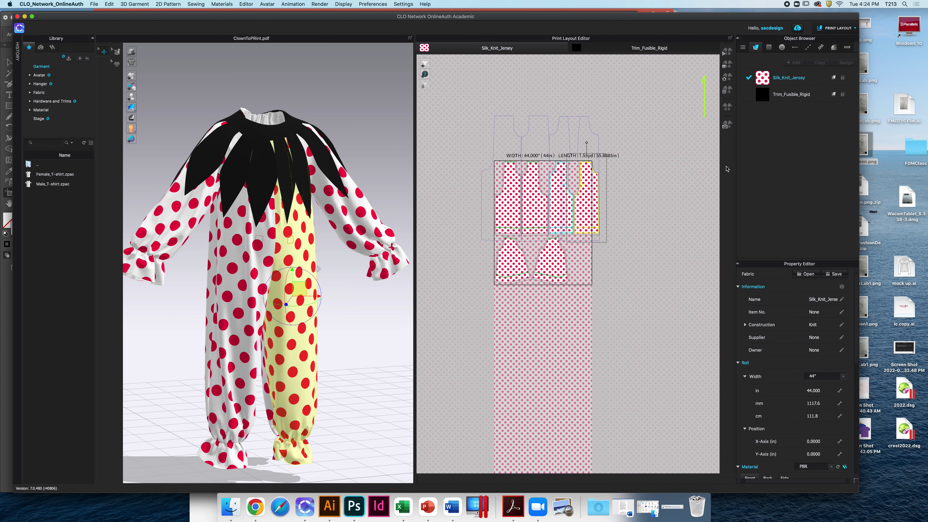
click(728, 108)
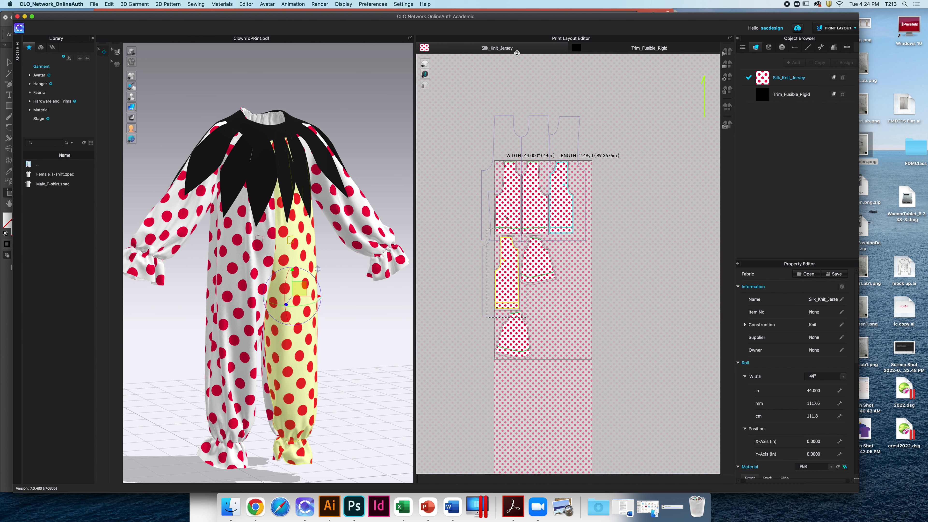
Step: On the Trim_Fusible_Rigid layout, keep 44-inch width and auto-arrange the star collar, needing 0.72 yd
click(649, 49)
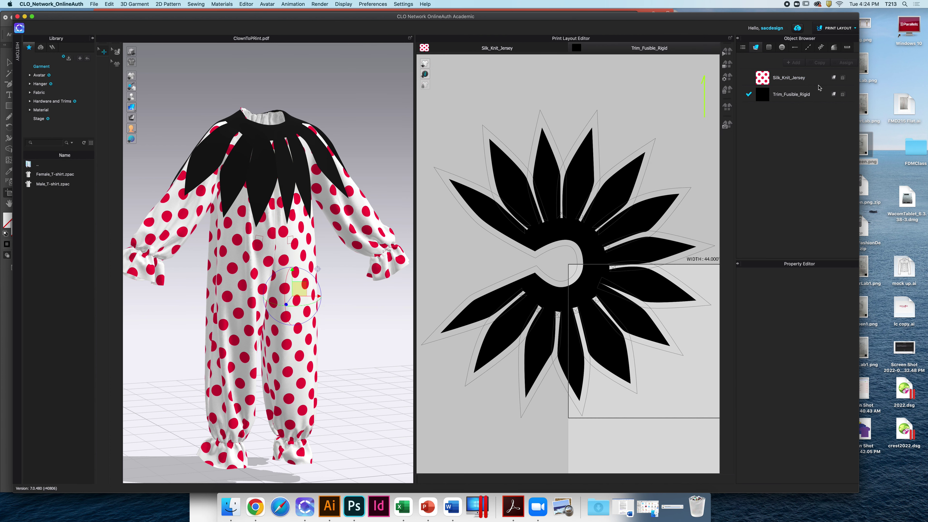
click(790, 96)
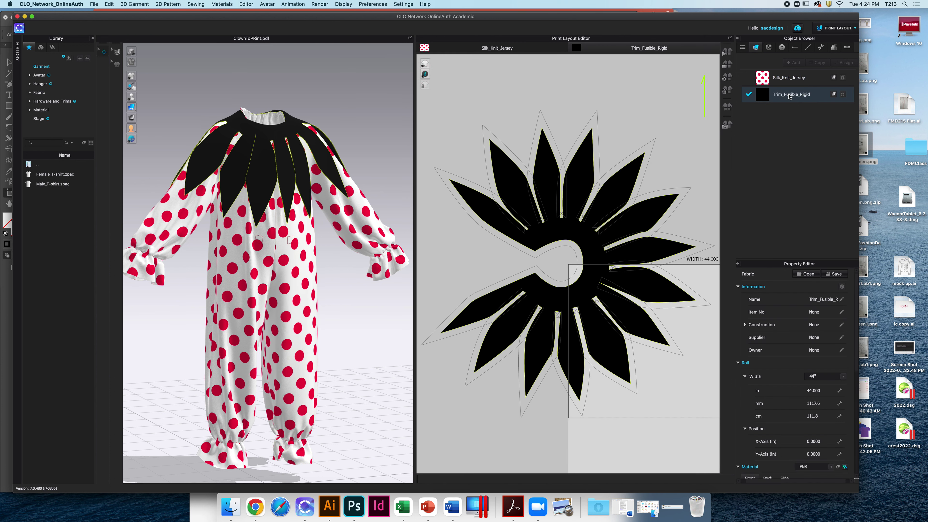
click(844, 378)
click(843, 377)
click(726, 109)
scroll(635, 201, down, 2)
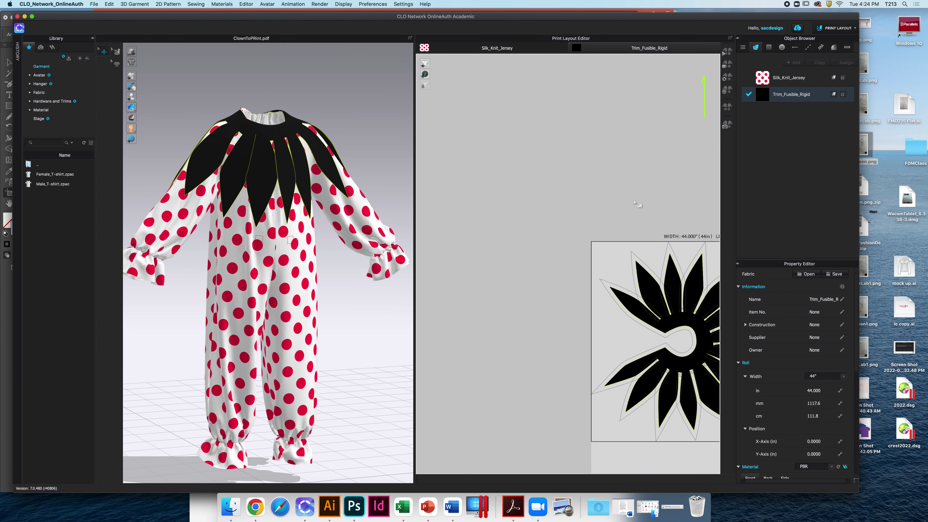
right_drag(641, 204, 514, 154)
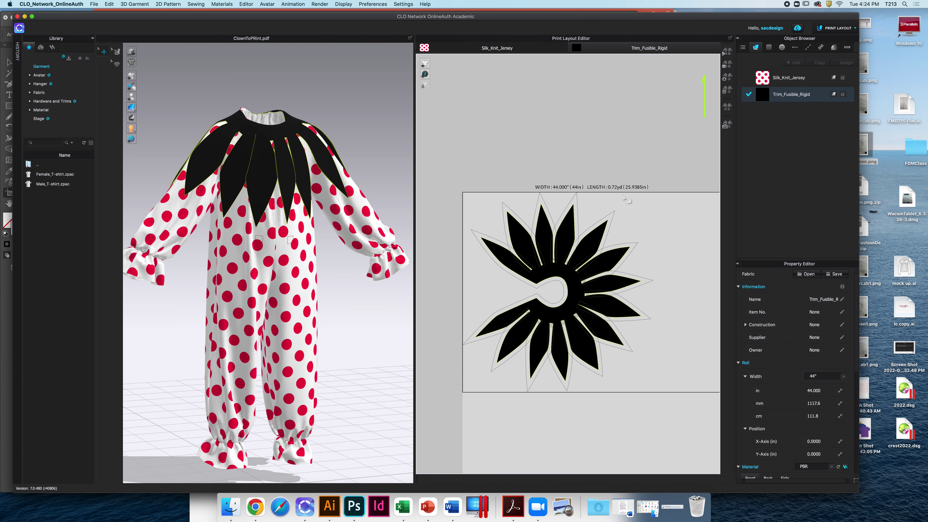
scroll(626, 200, down, 1)
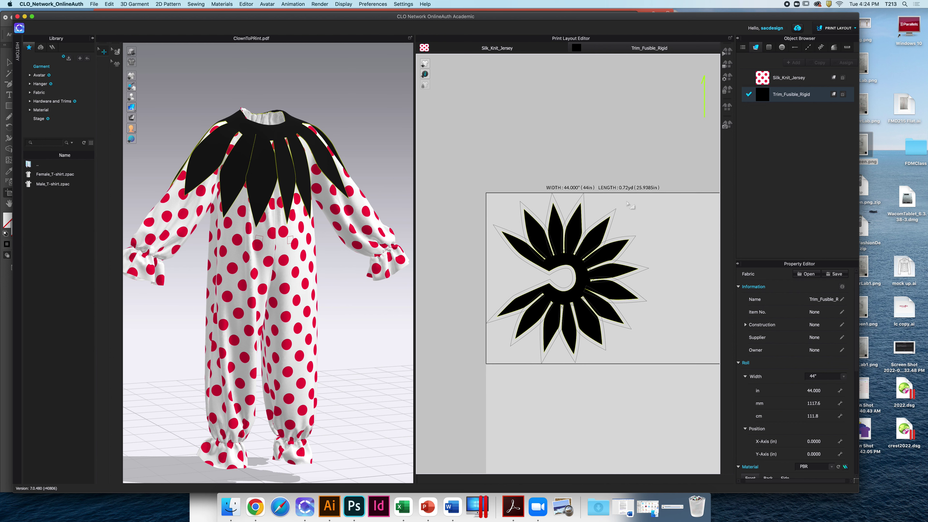
scroll(627, 203, up, 2)
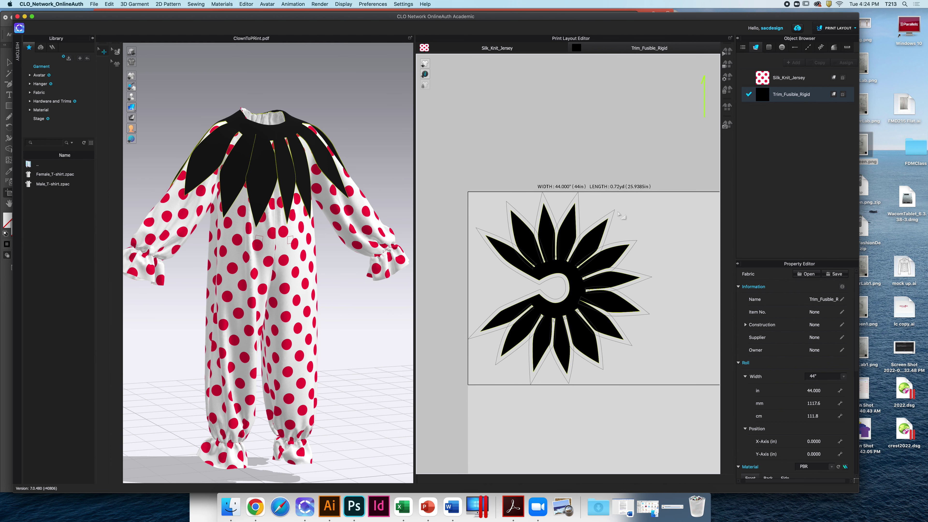
scroll(620, 215, down, 2)
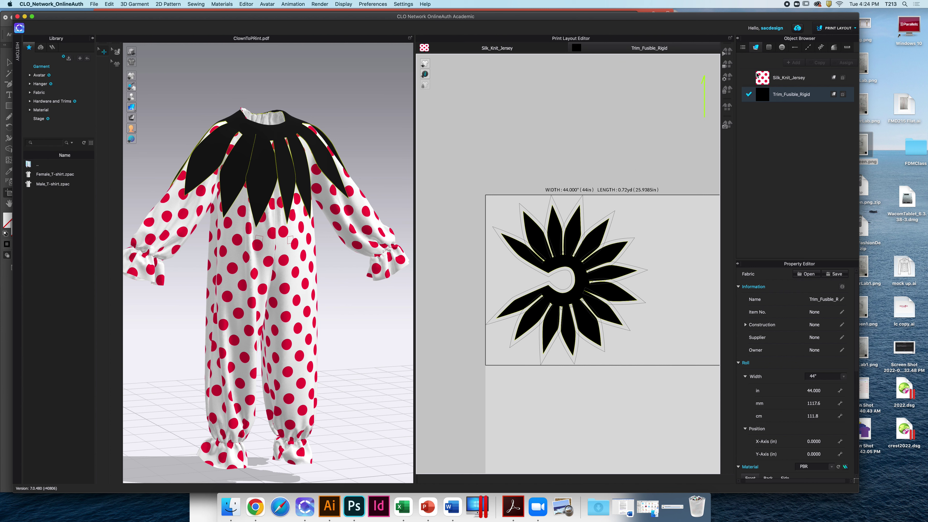